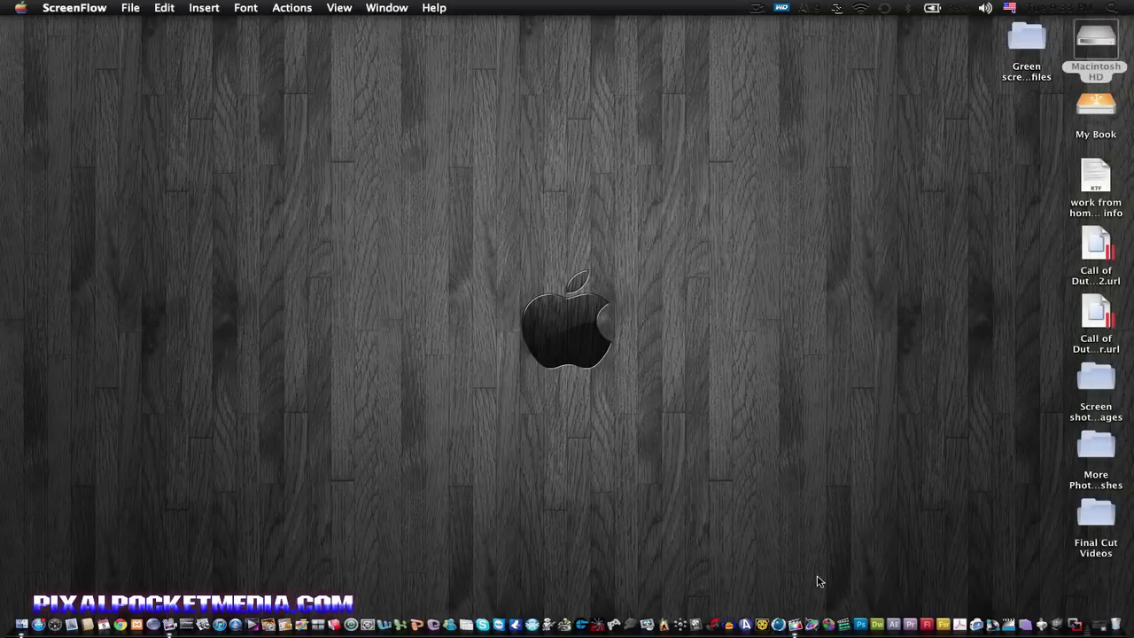
- Switch to Final Cut Pro, check the background tasks and the Share Monitor, and close both windows
click(798, 621)
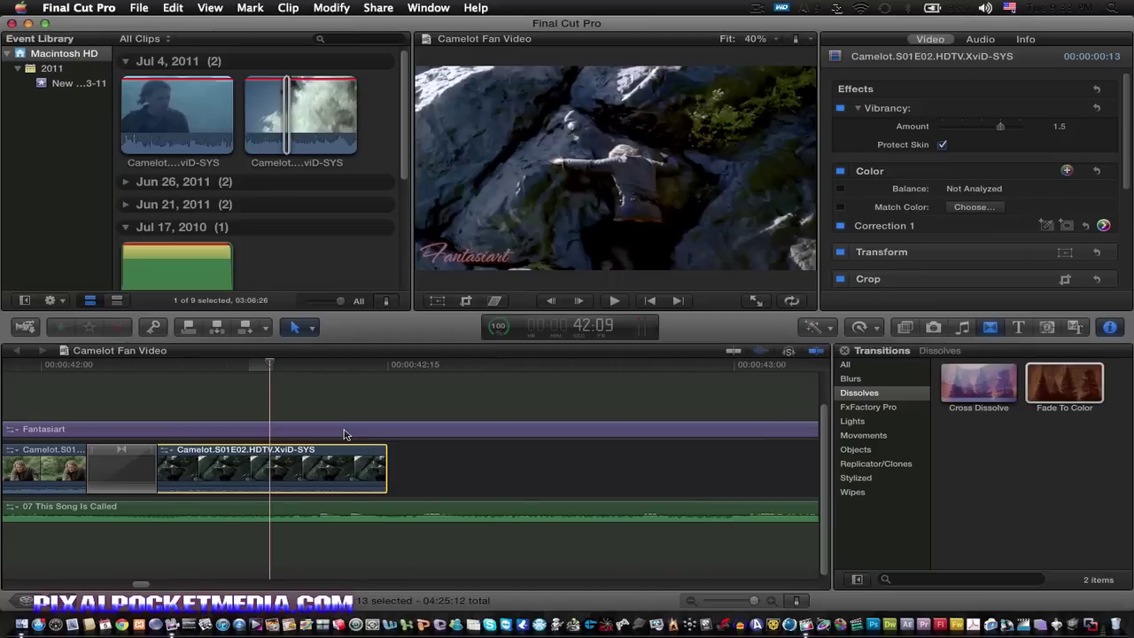
click(498, 328)
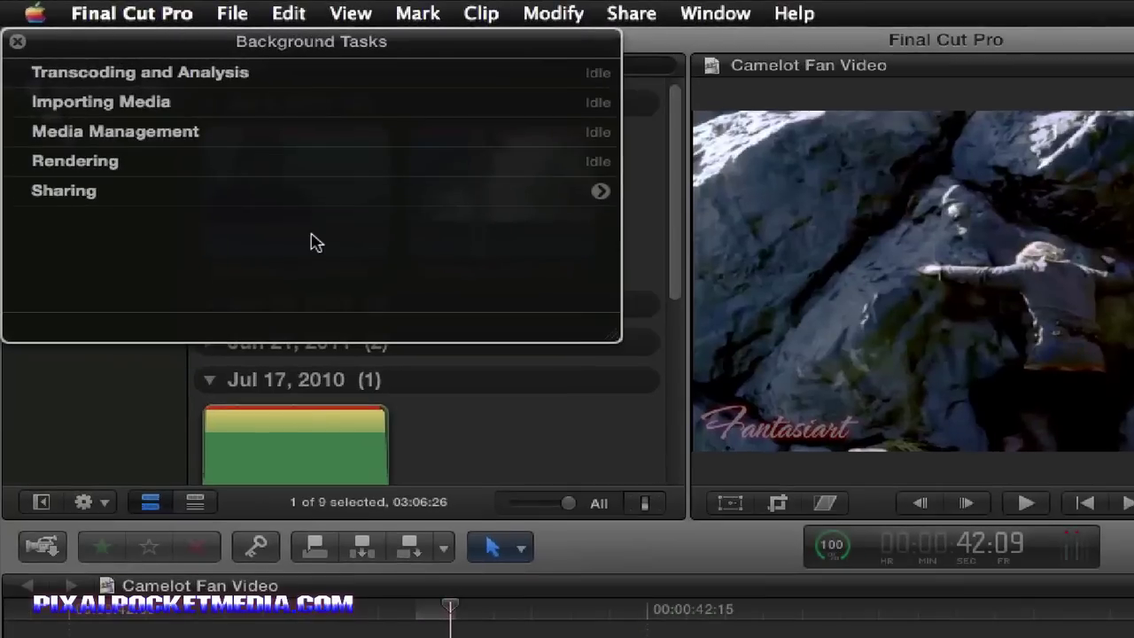
drag(189, 44, 231, 142)
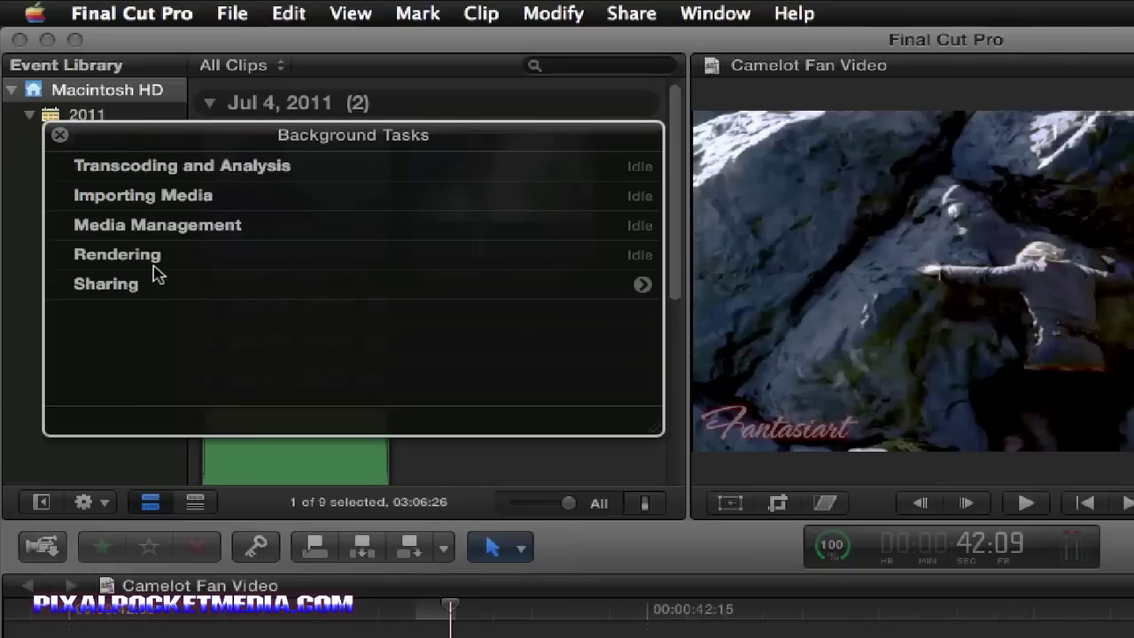
click(643, 286)
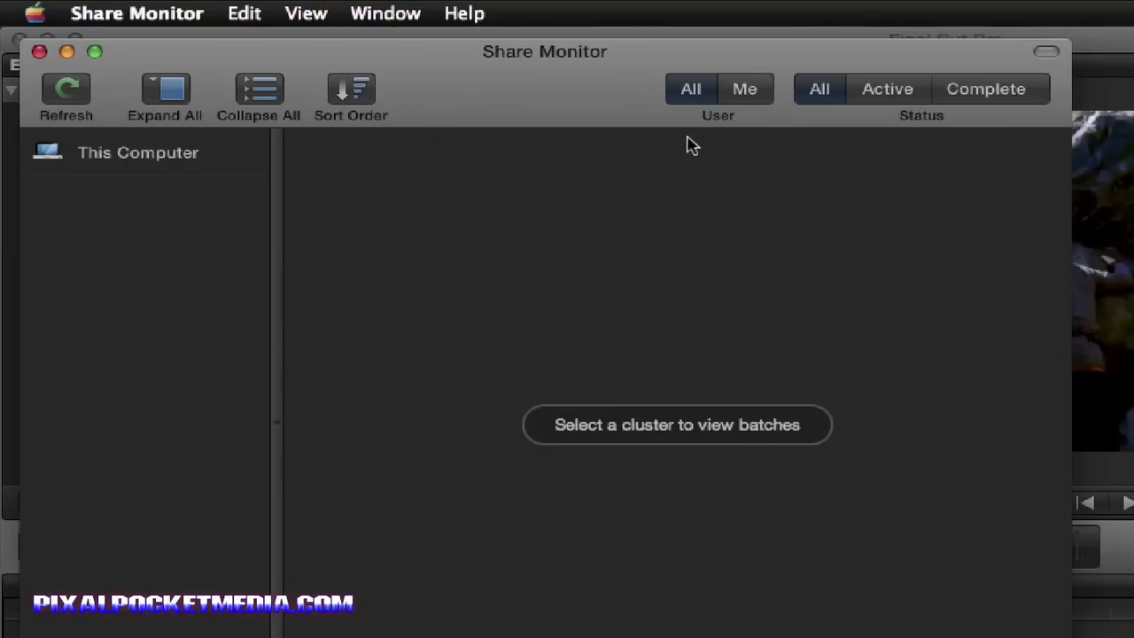
click(39, 52)
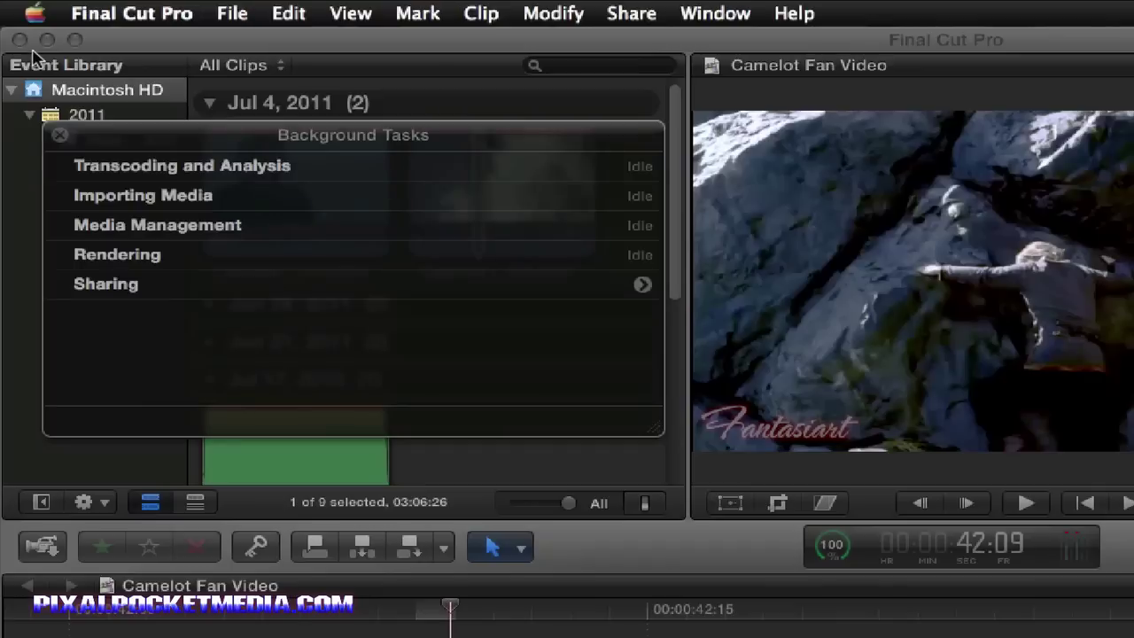
click(59, 134)
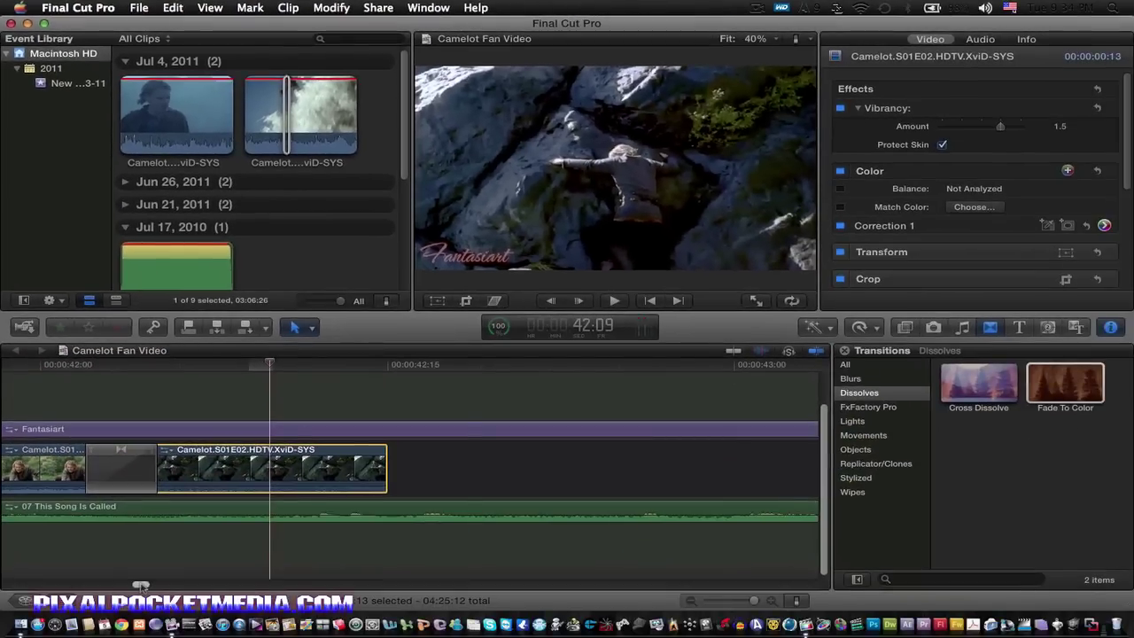
- Return to the start of the Camelot Fan Video timeline and park the playhead at frame 14
drag(142, 586, 5, 583)
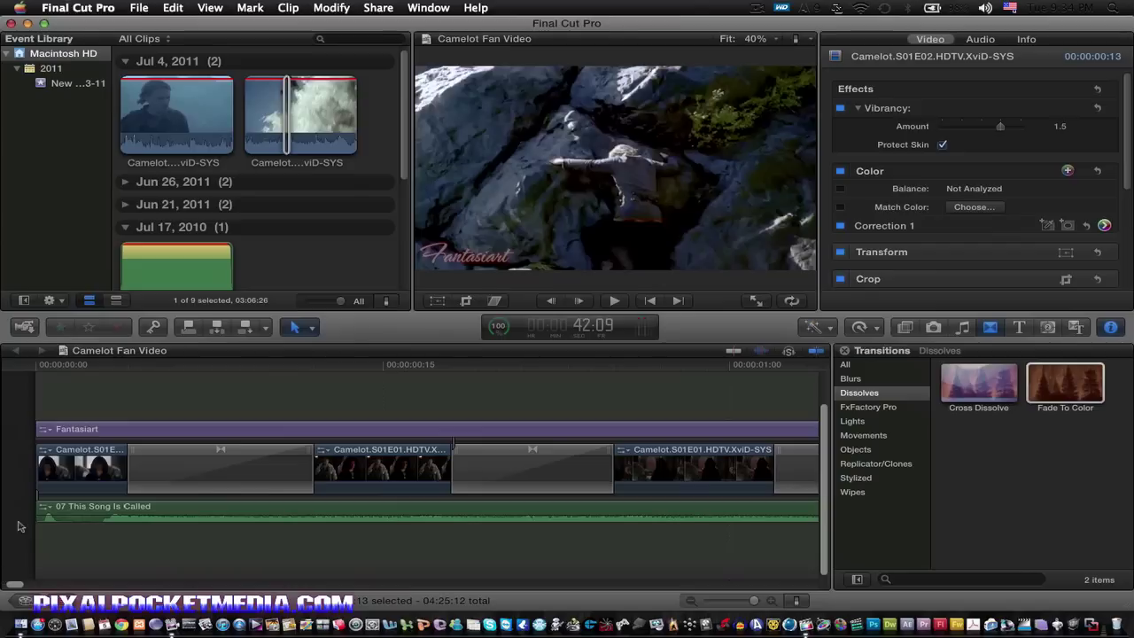
click(33, 376)
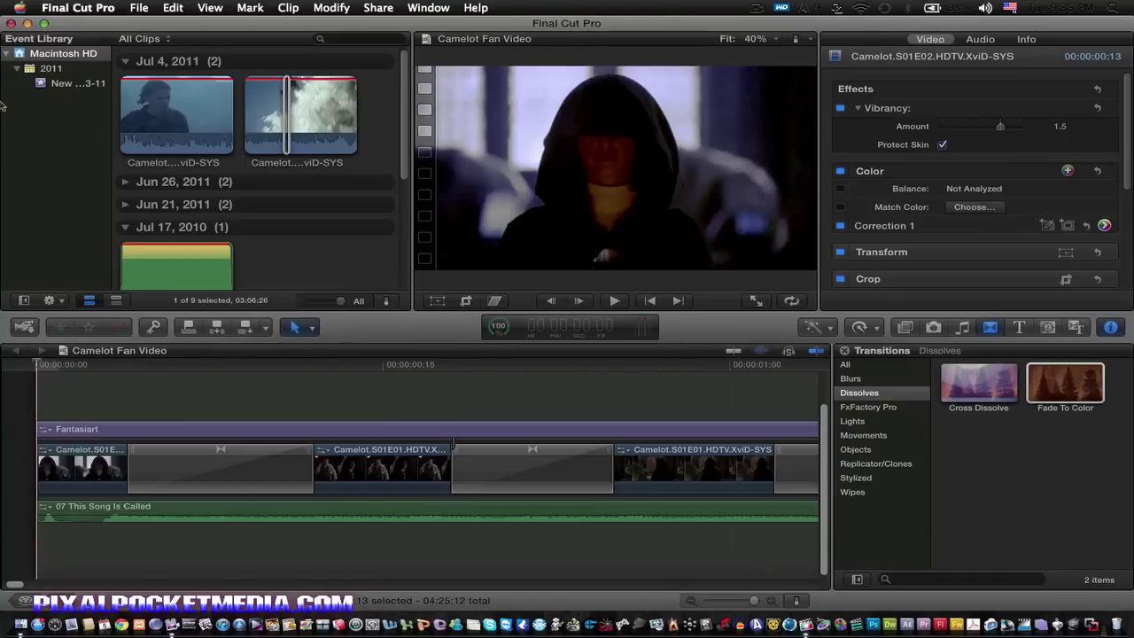
click(369, 373)
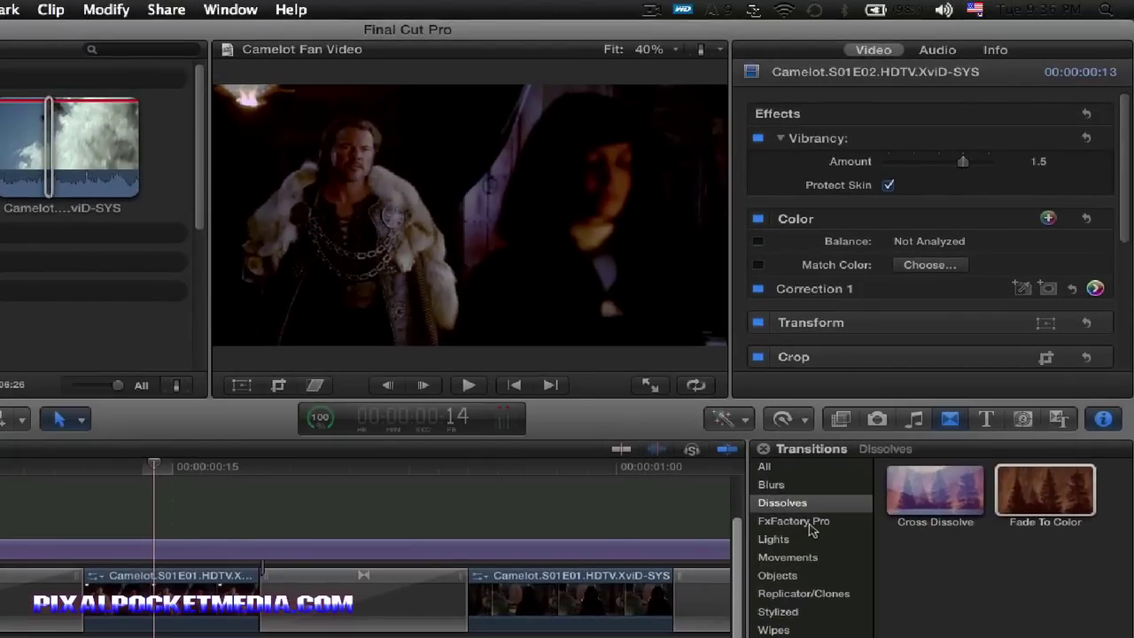
- Browse the transitions in the FxFactory Pro category
click(810, 525)
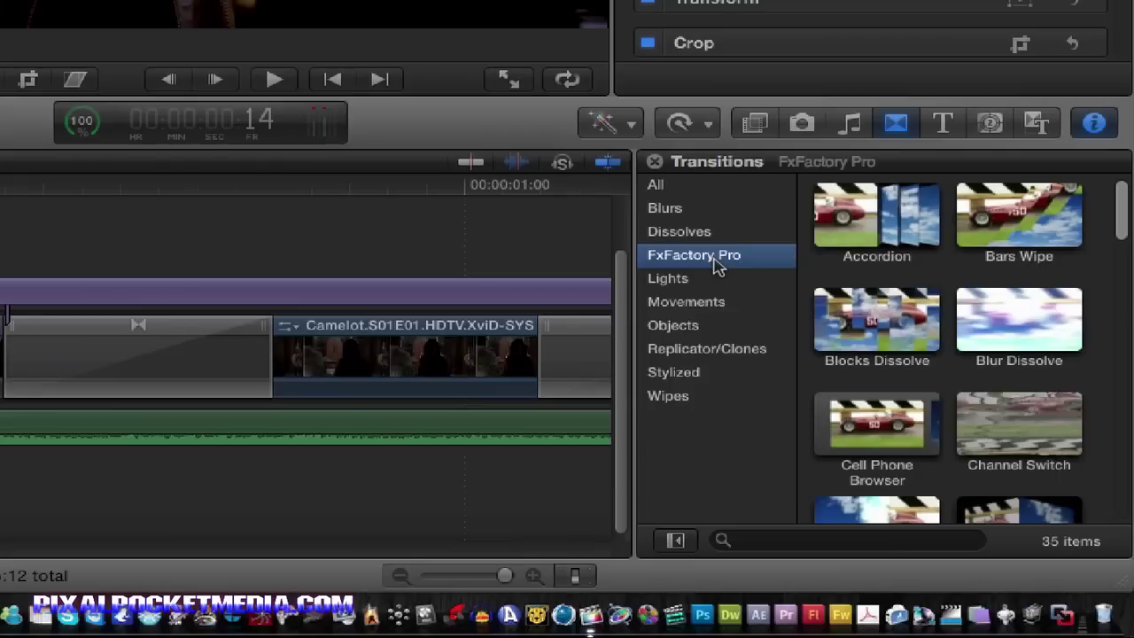
click(1130, 203)
drag(1130, 212, 1130, 257)
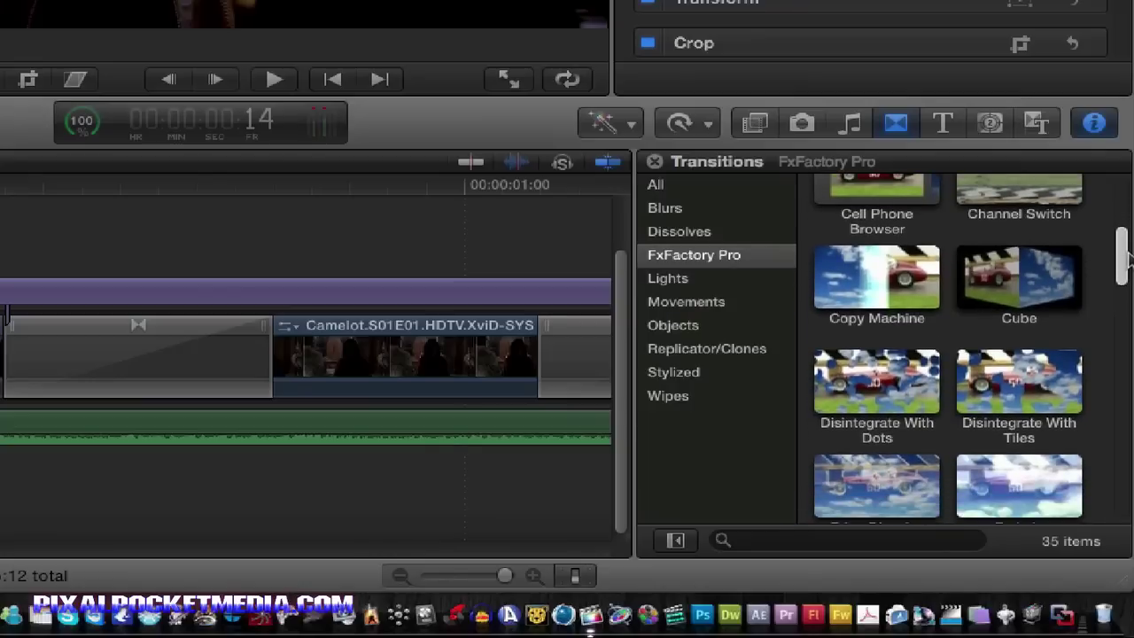
- Browse all video and audio effects, including the video effects in the FxFactory Pro category
click(749, 131)
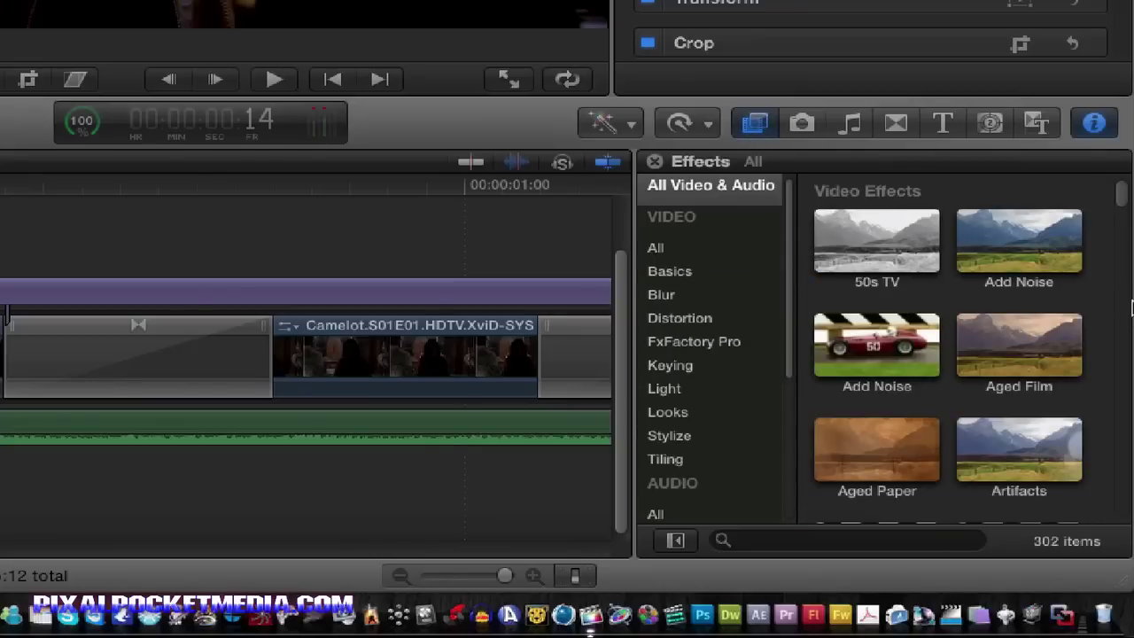
scroll(1119, 207, down, 10)
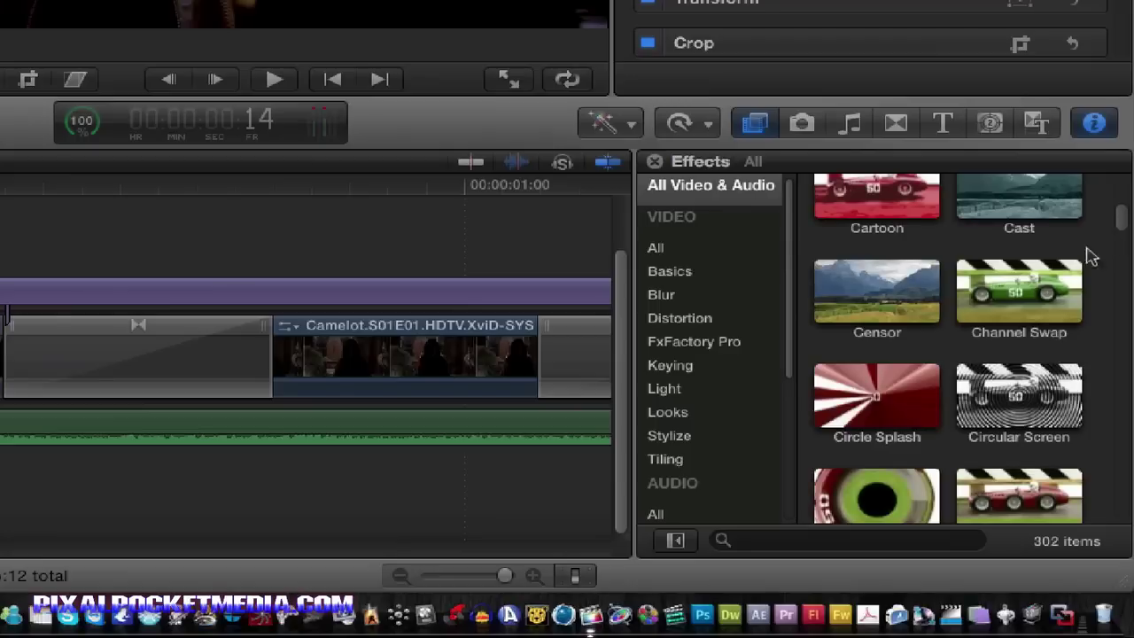
click(697, 348)
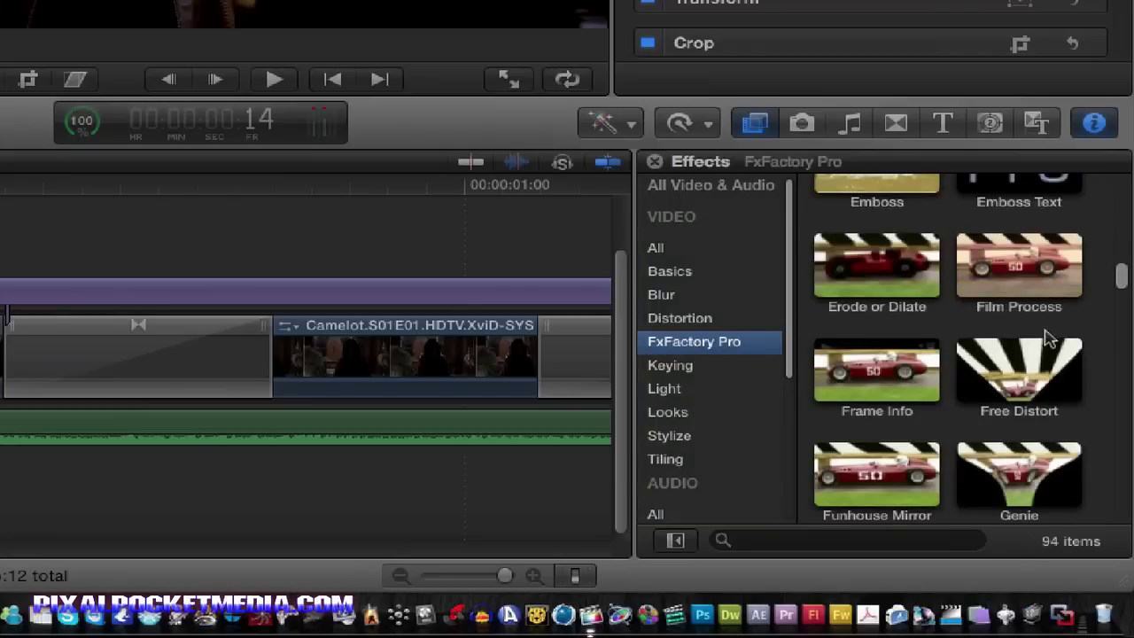
click(1121, 274)
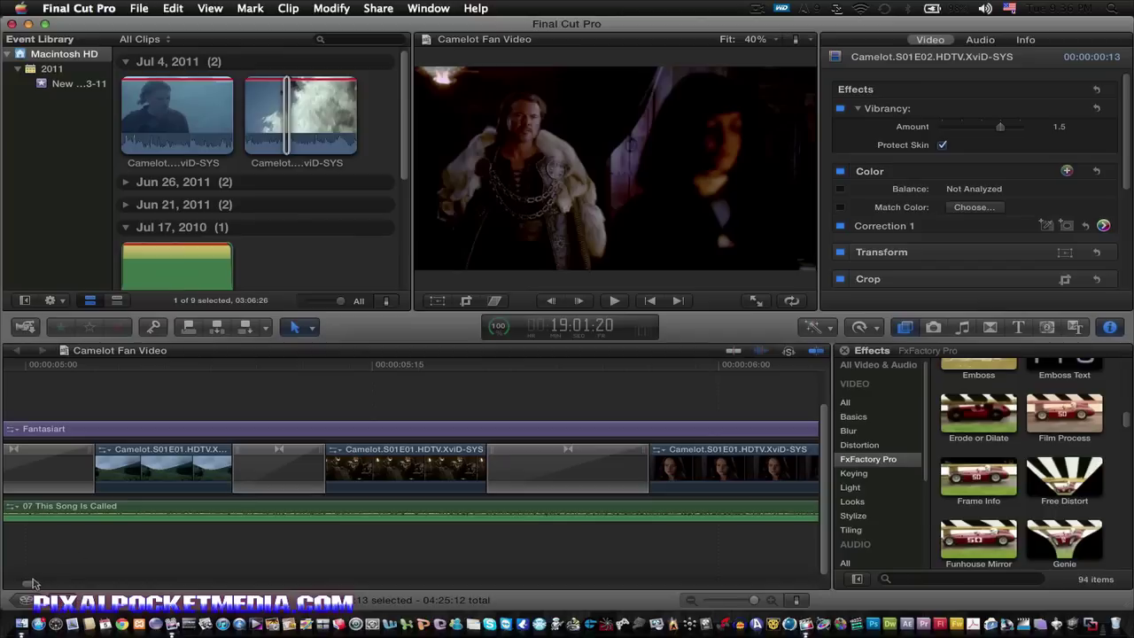
- Inspect the timeline clips at 24:06 and 26:25 and the effects applied to them
drag(31, 587, 48, 585)
drag(49, 585, 97, 581)
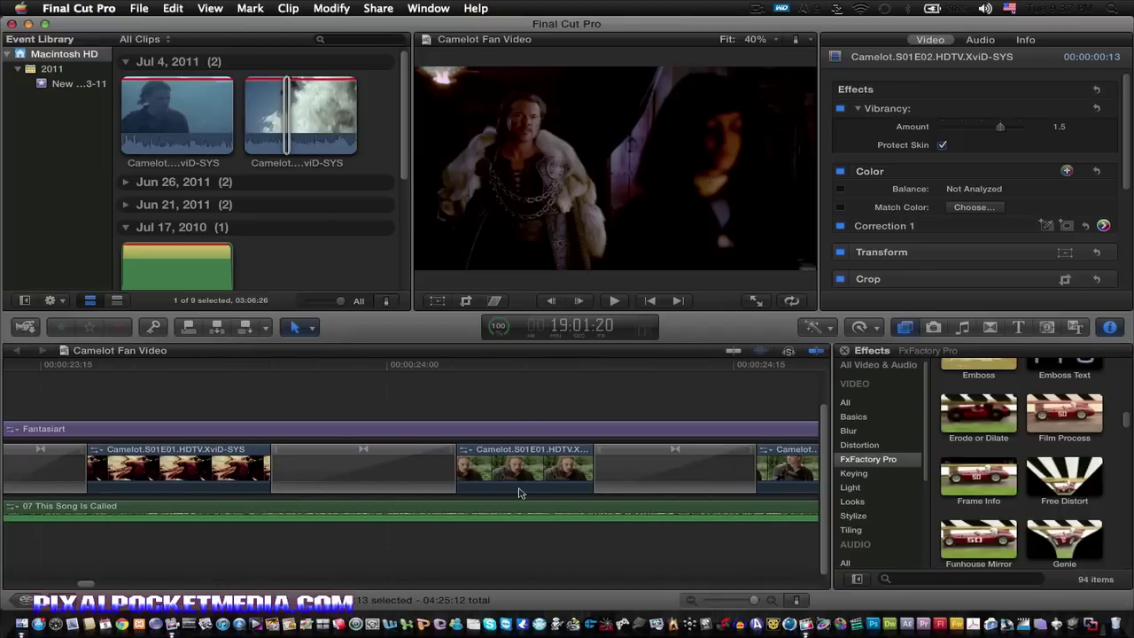
click(532, 481)
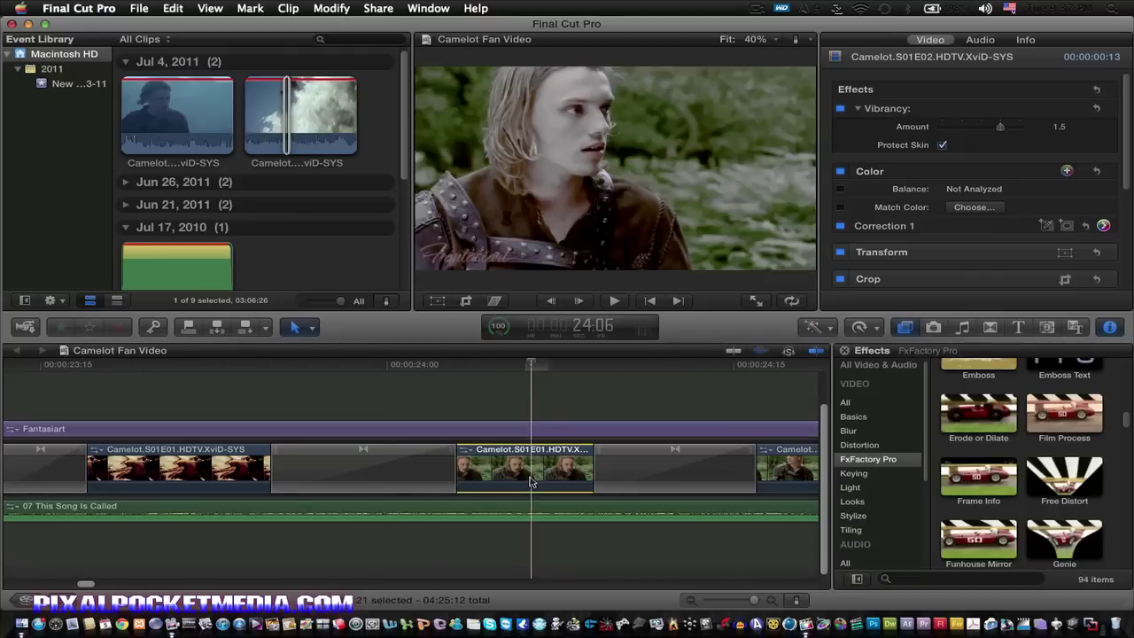
drag(95, 589, 104, 584)
click(340, 470)
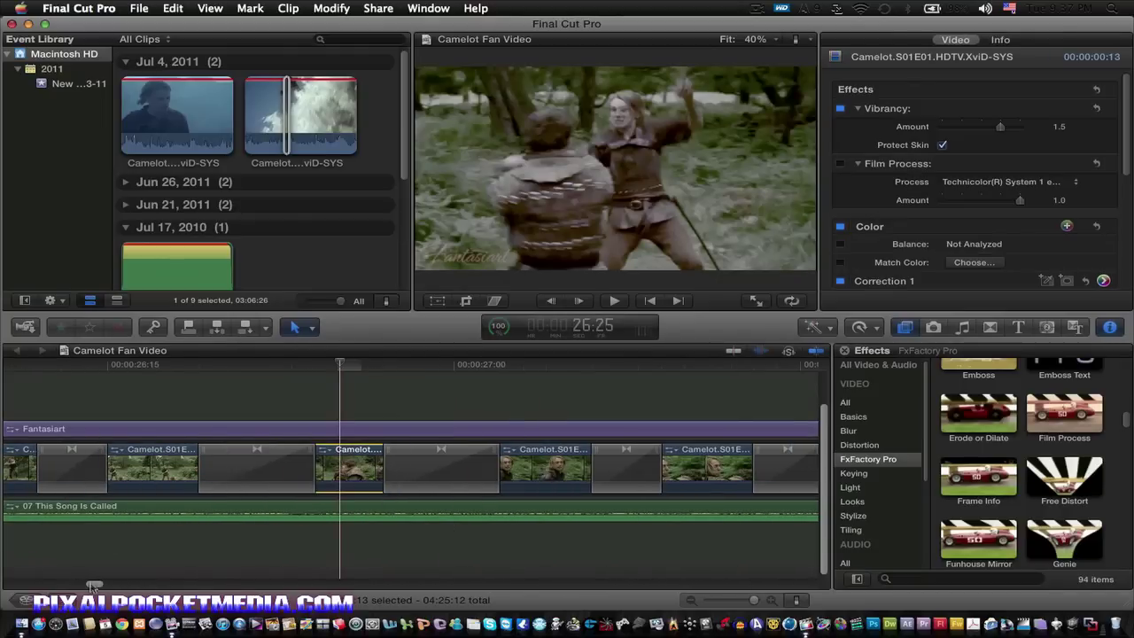
- Play the Camelot Fan Video project from the very beginning until just past its last clip
click(51, 587)
drag(51, 587, 11, 585)
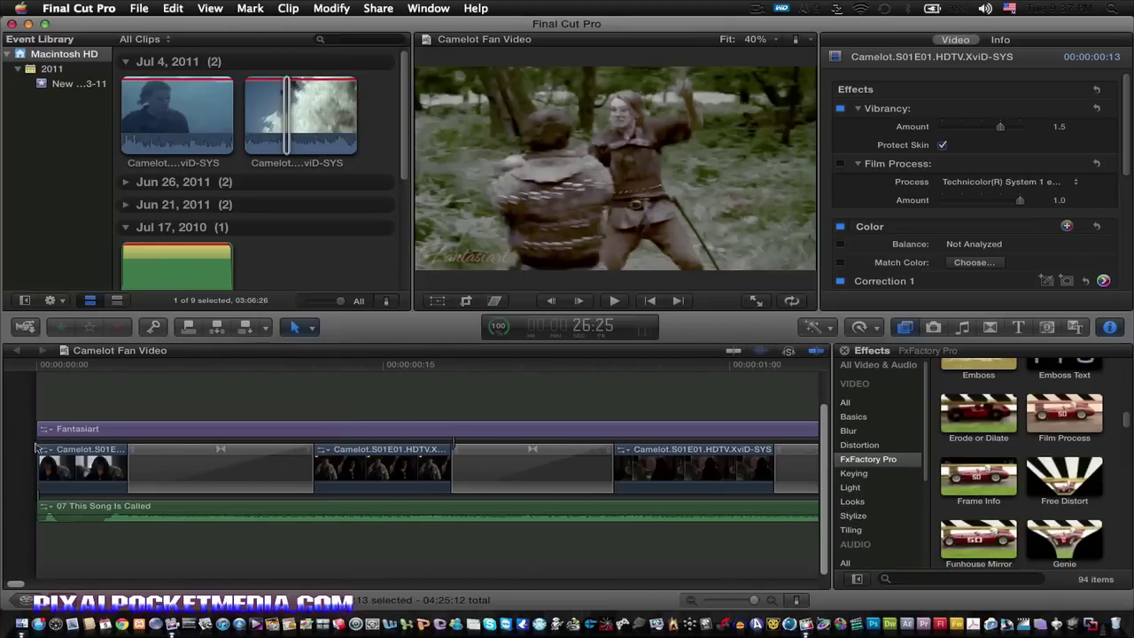
click(39, 368)
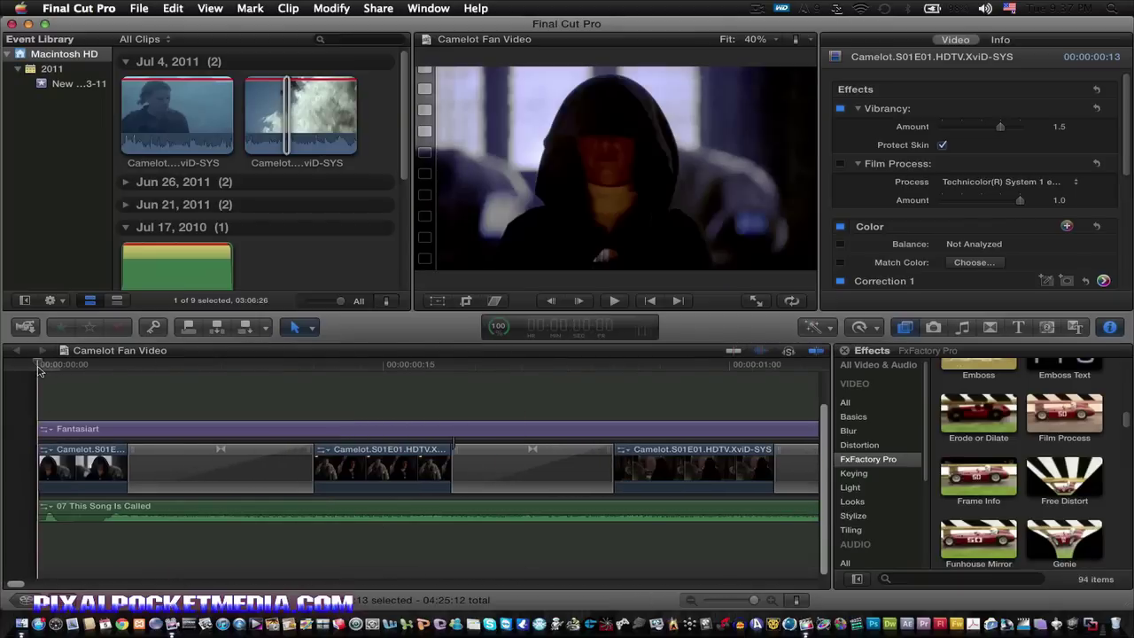
key(space)
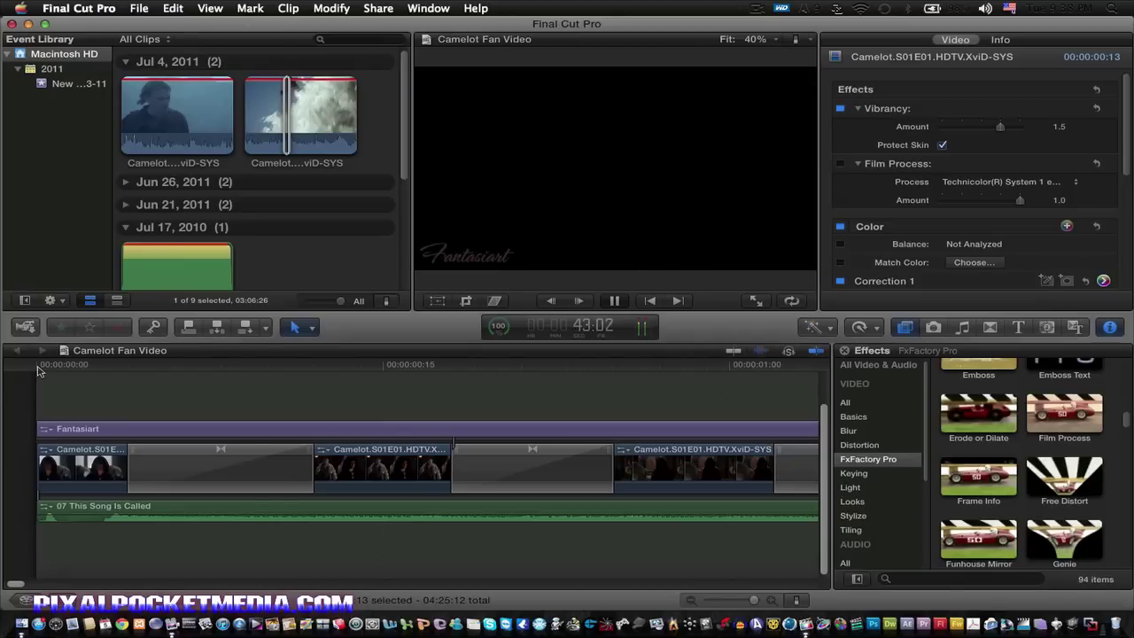
key(space)
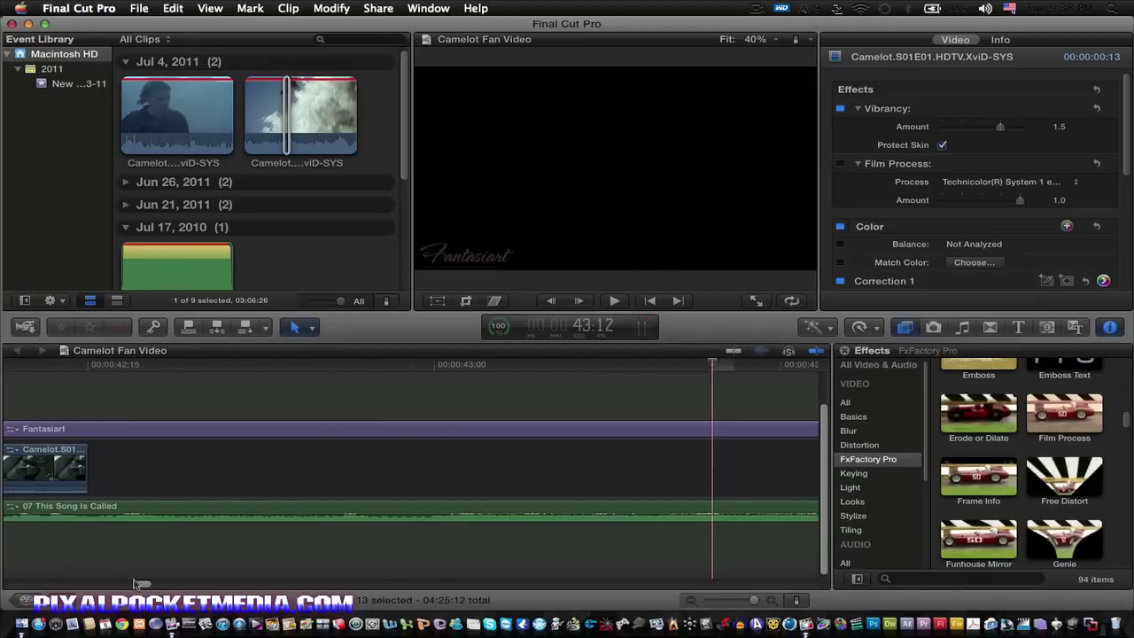
- Select the clip at 40:12 and check the available commands for the transition directly after it
drag(150, 590, 135, 587)
click(246, 483)
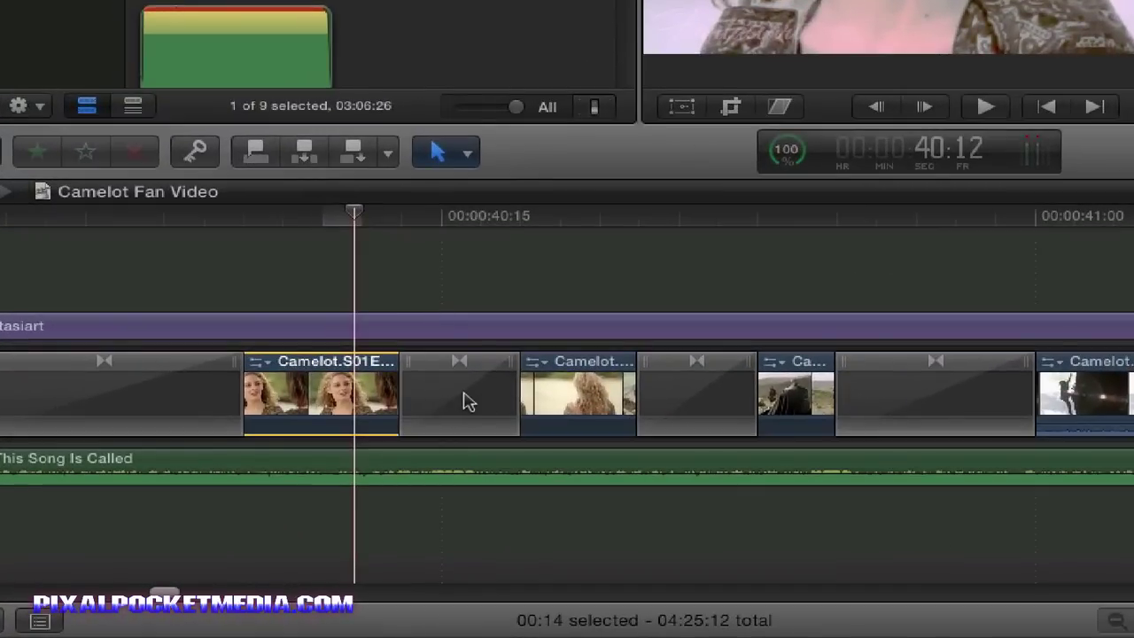
right_click(496, 379)
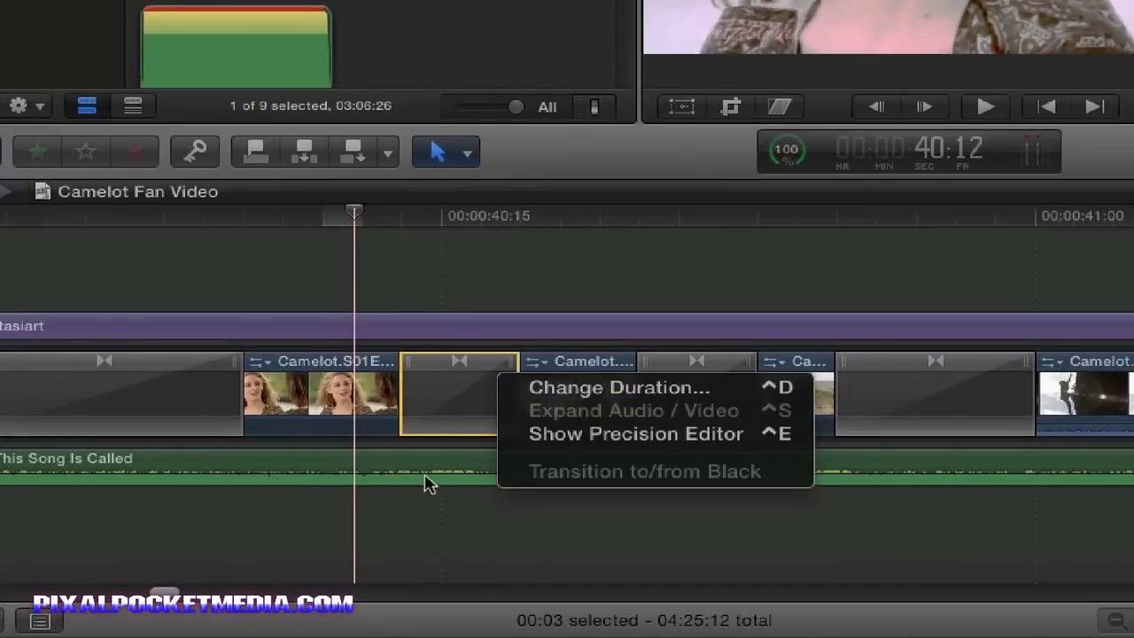
click(440, 407)
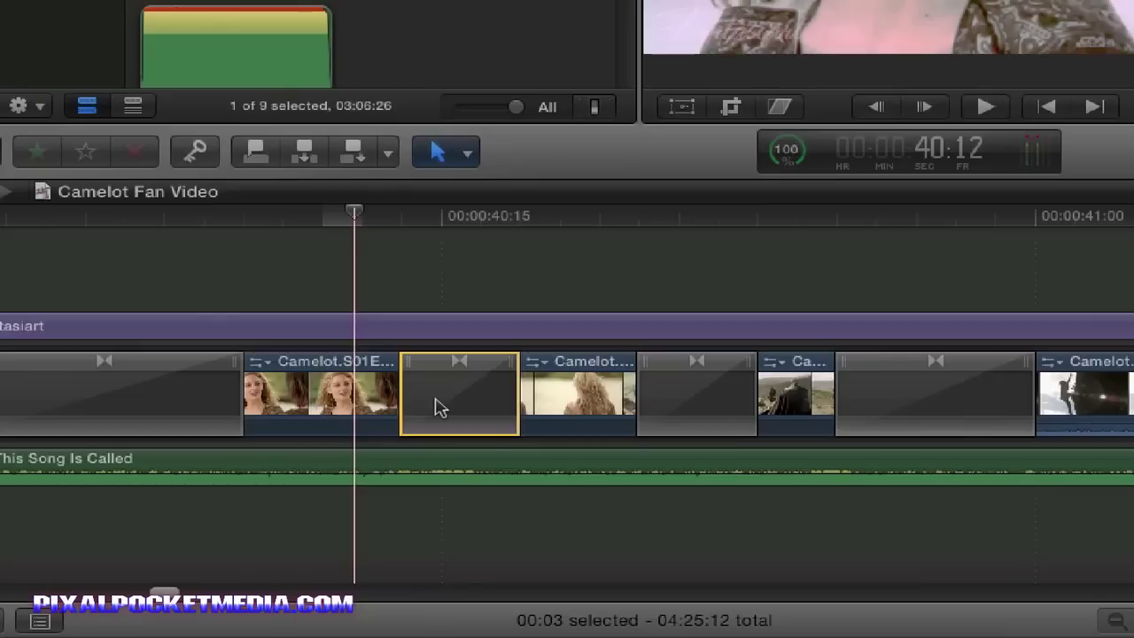
key(super+shift+a)
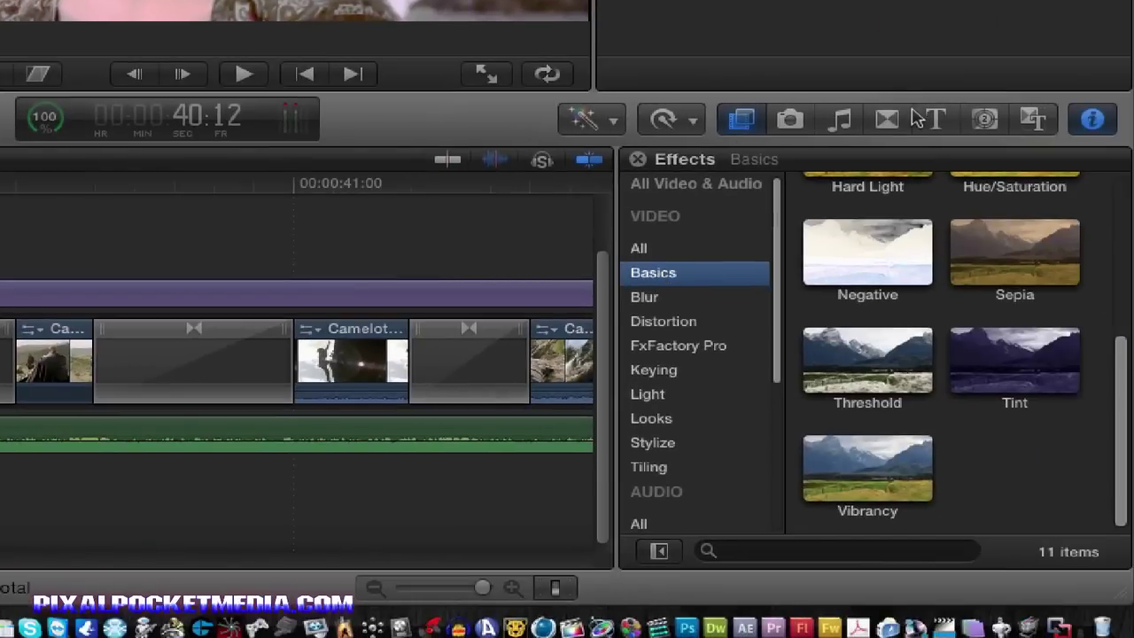
- Browse the Dissolves and Lights transition categories
click(999, 124)
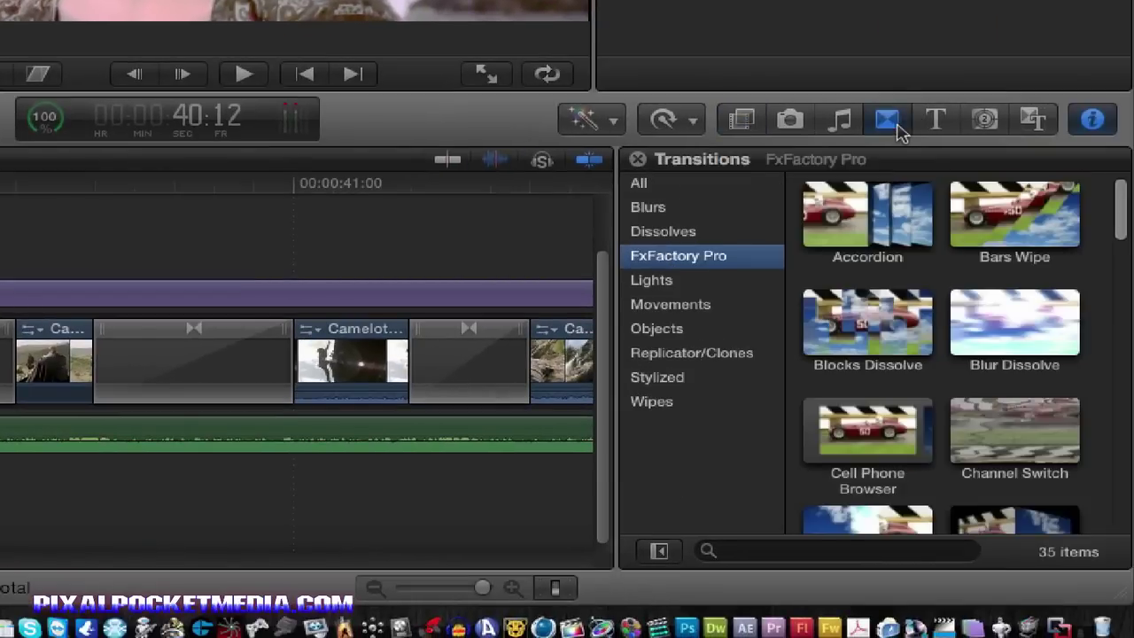
click(666, 234)
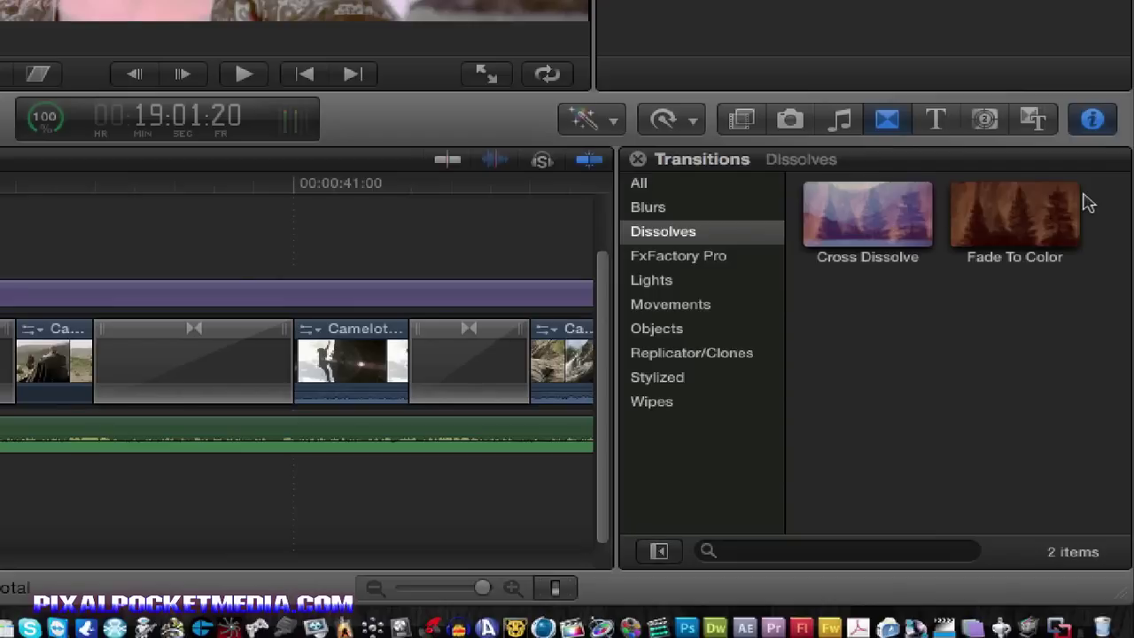
click(648, 288)
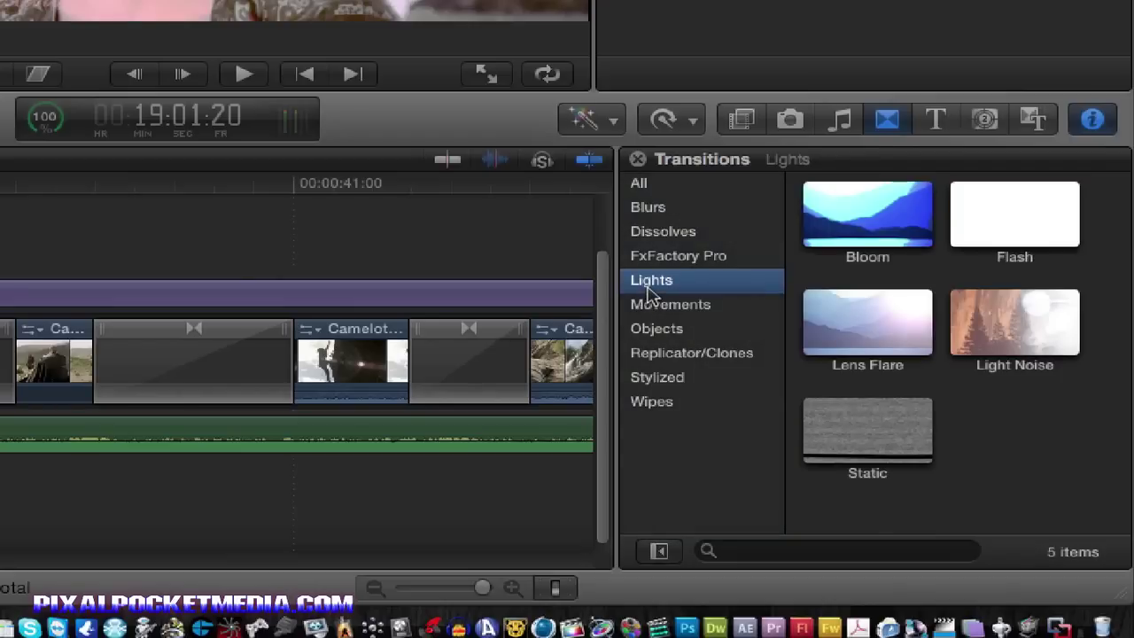
click(895, 503)
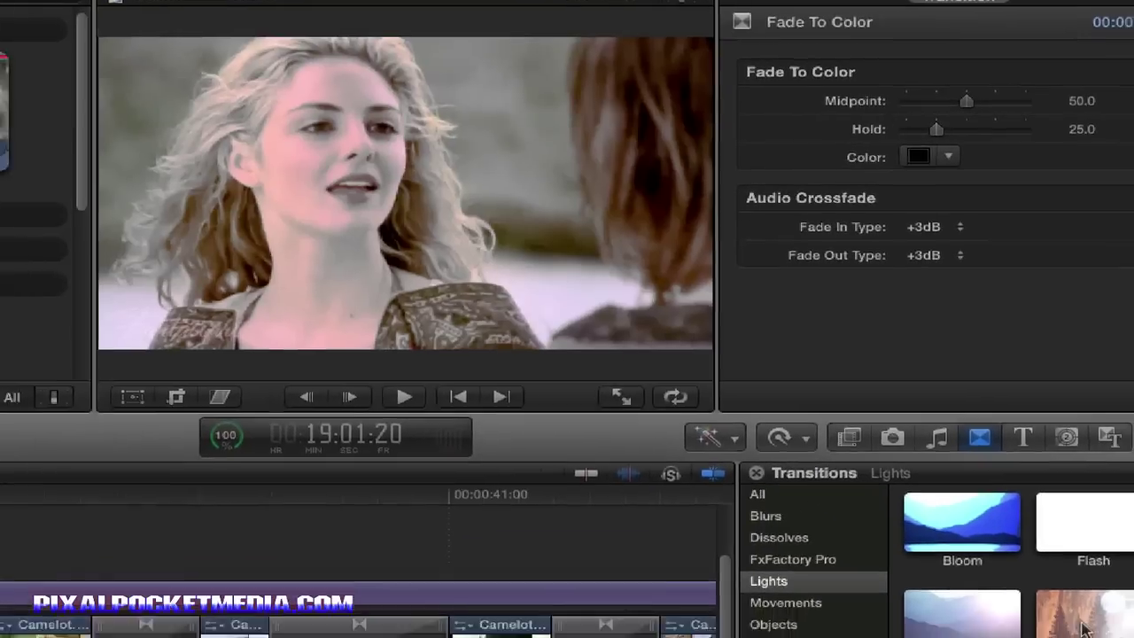
- Preview the Light Noise and Lens Flare transitions
click(1076, 622)
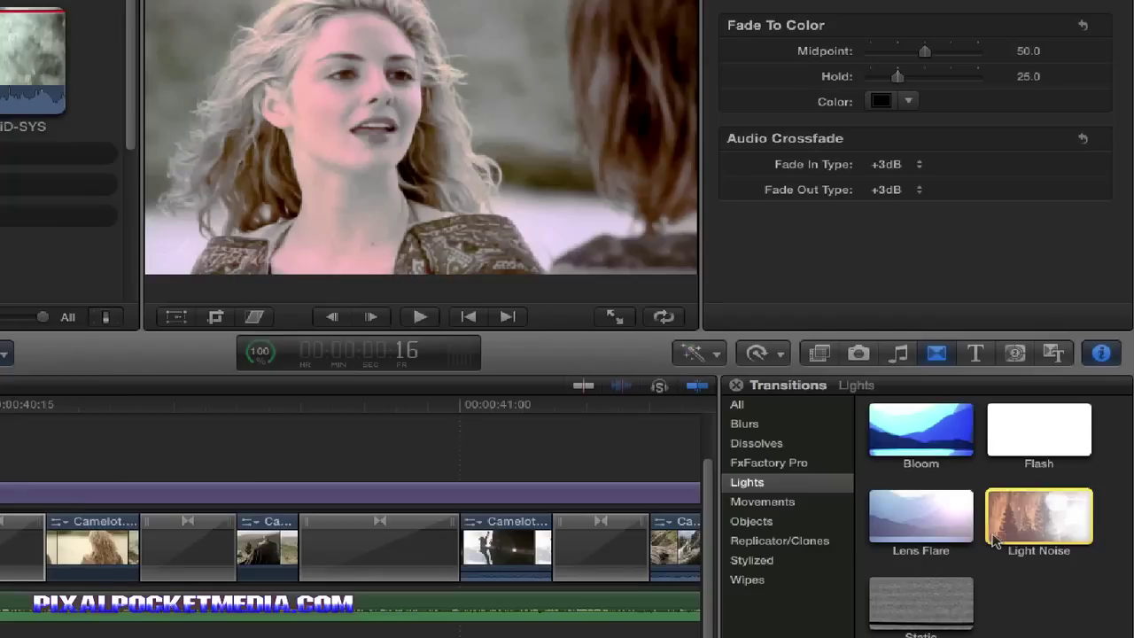
click(935, 525)
key(space)
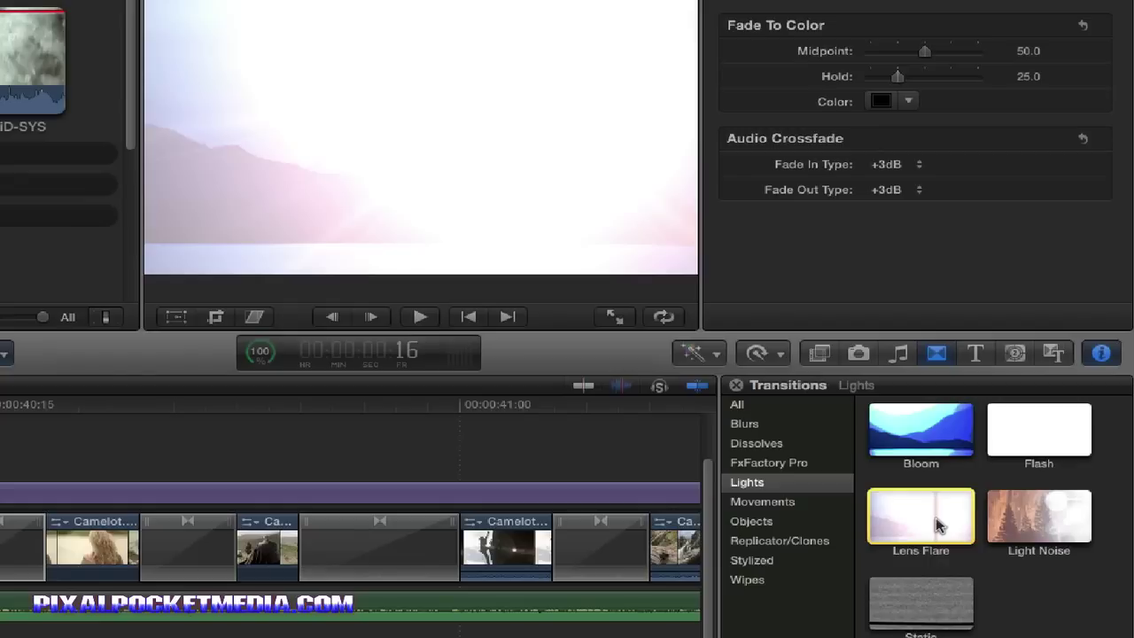
- Inspect the clip at 40:18, the Fade To Color transition before it, and the preceding clip at 40:11
click(85, 567)
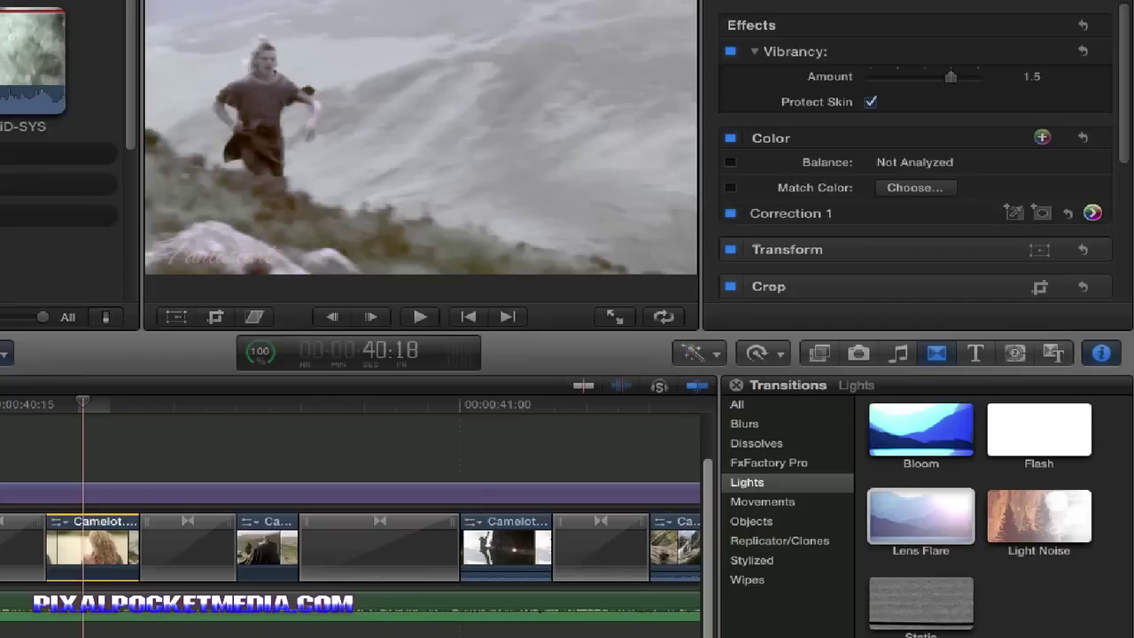
click(22, 547)
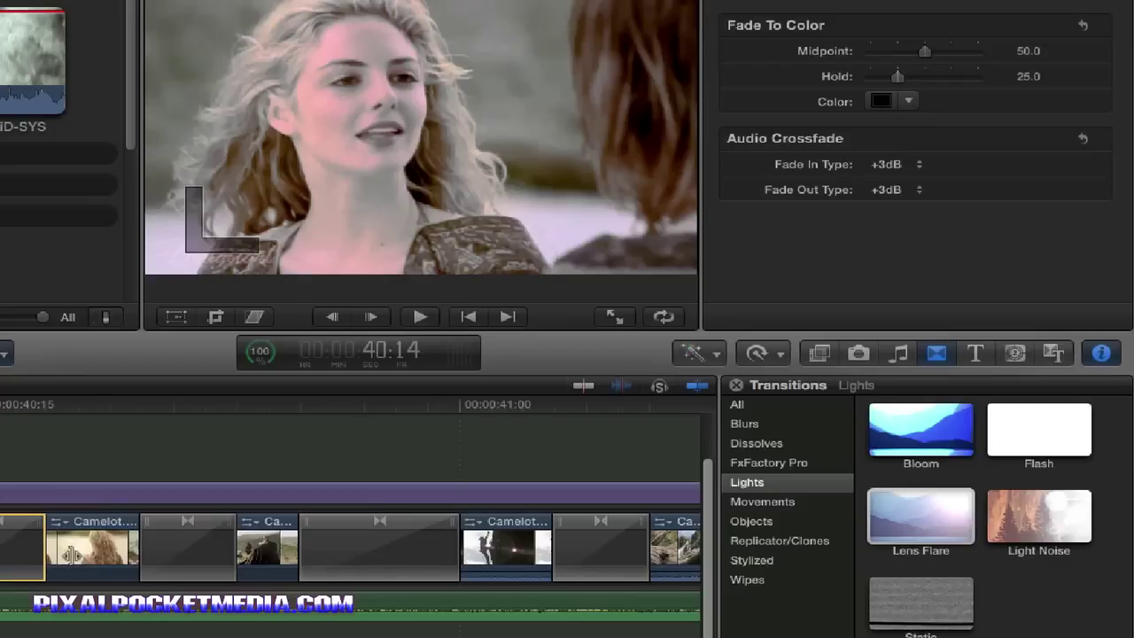
click(2, 550)
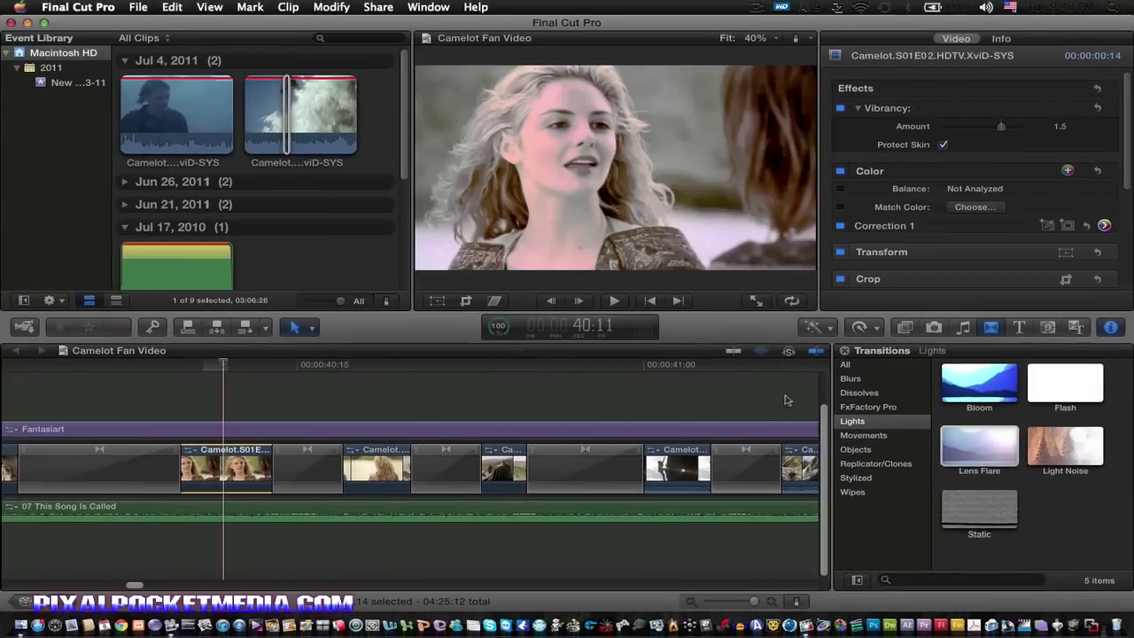
- Browse the Dissolves and FxFactory Pro transition categories
click(860, 393)
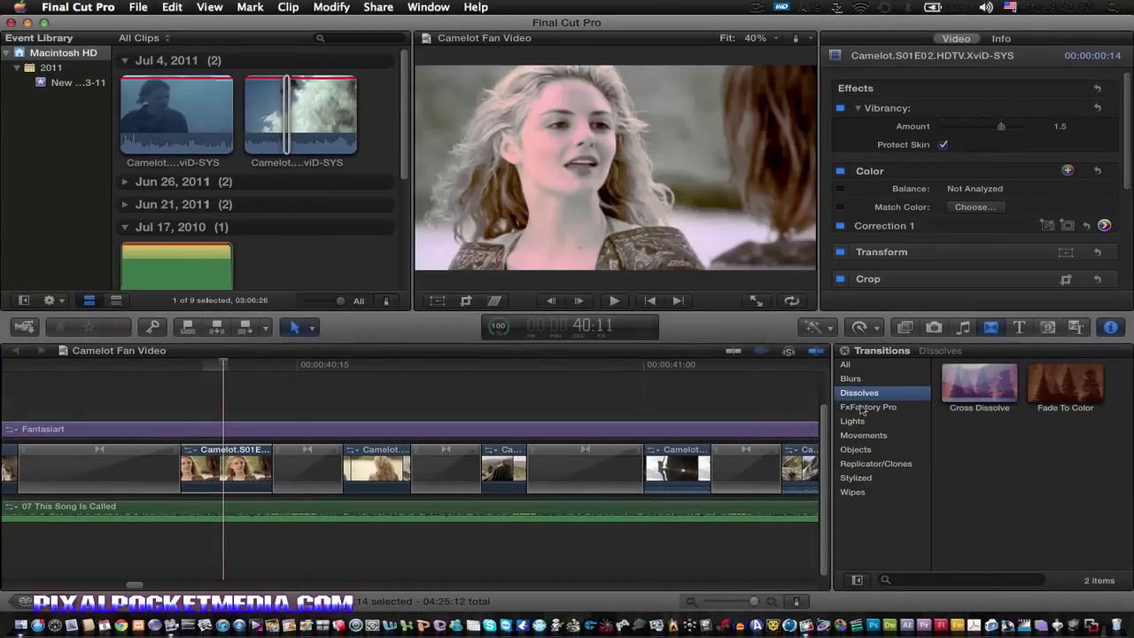
click(862, 408)
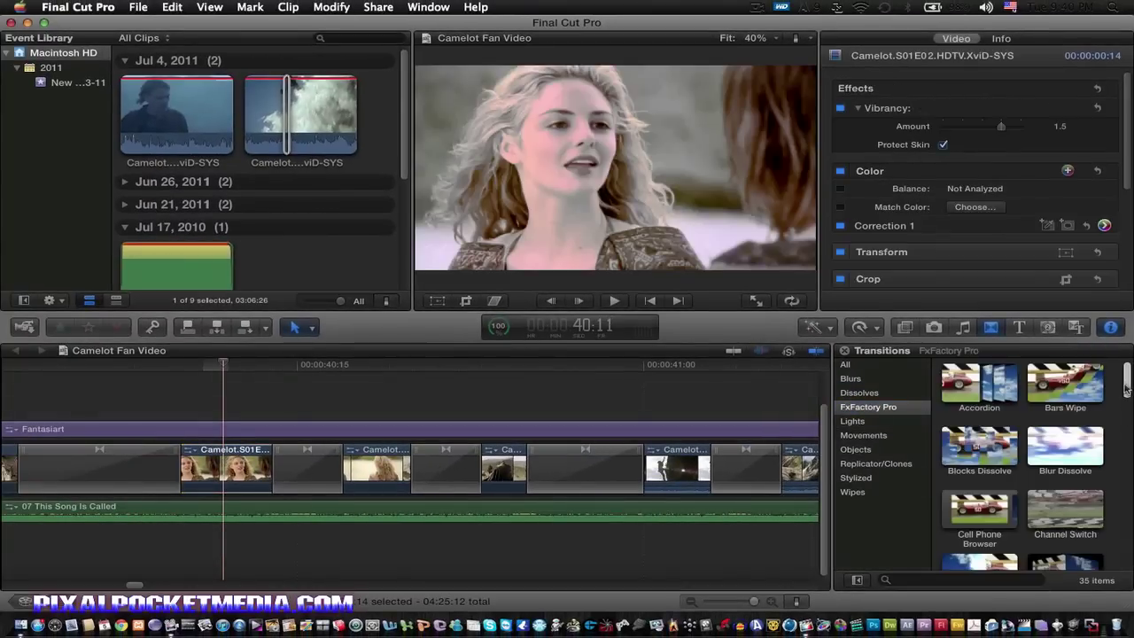
scroll(1127, 381, down, 5)
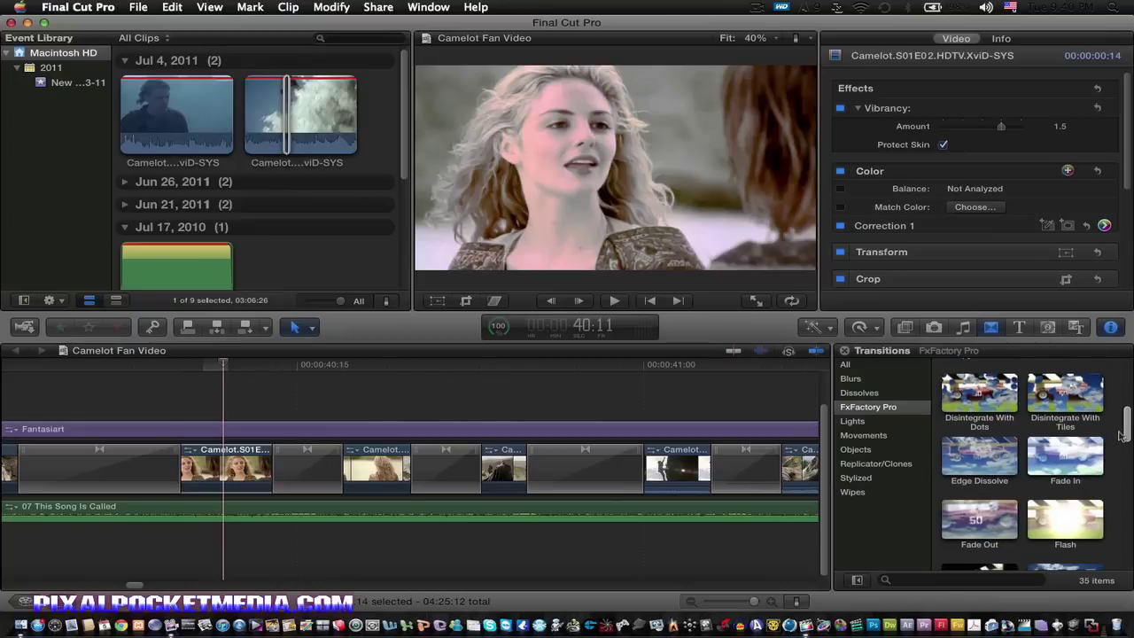
drag(1128, 427, 1126, 474)
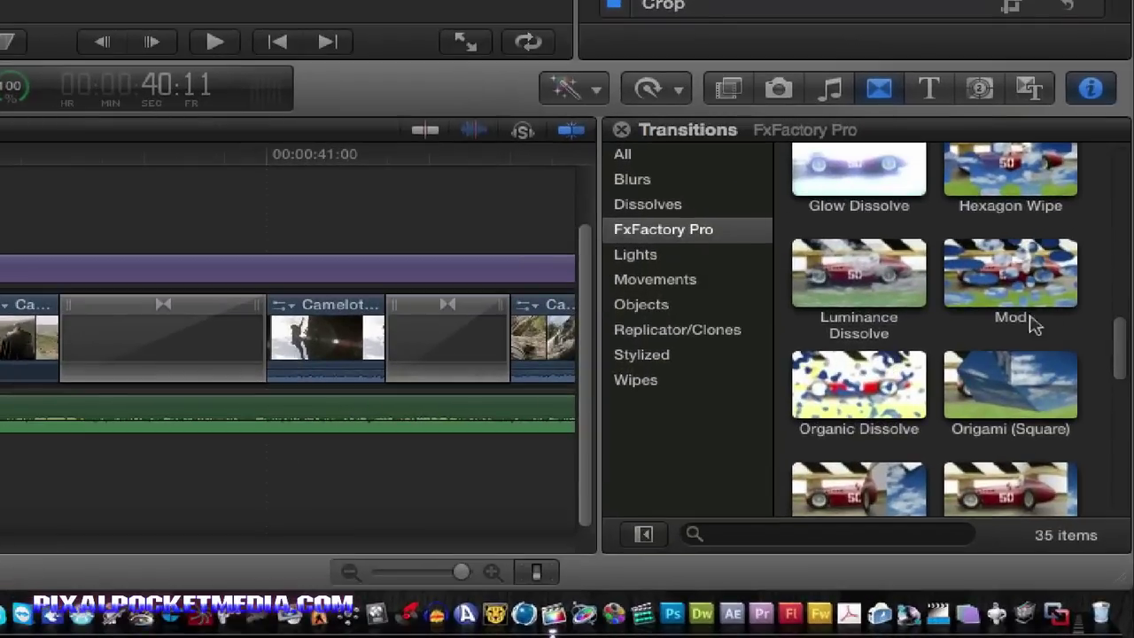
mouse_move(1116, 342)
mouse_down()
mouse_move(1112, 383)
mouse_move(1120, 238)
mouse_up()
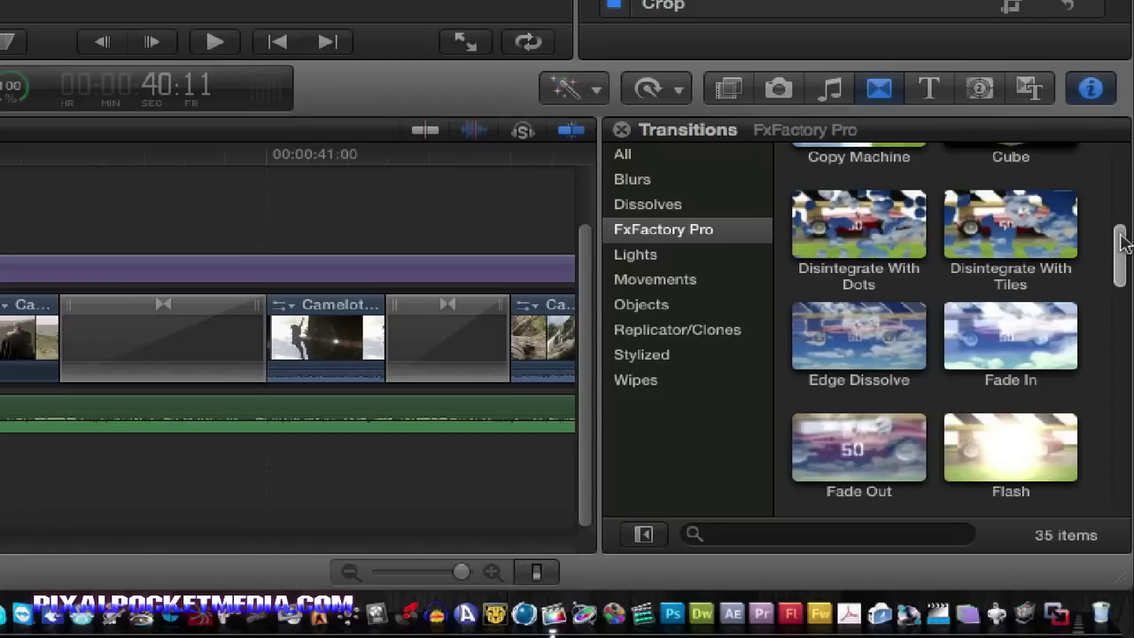
drag(1122, 238, 1121, 224)
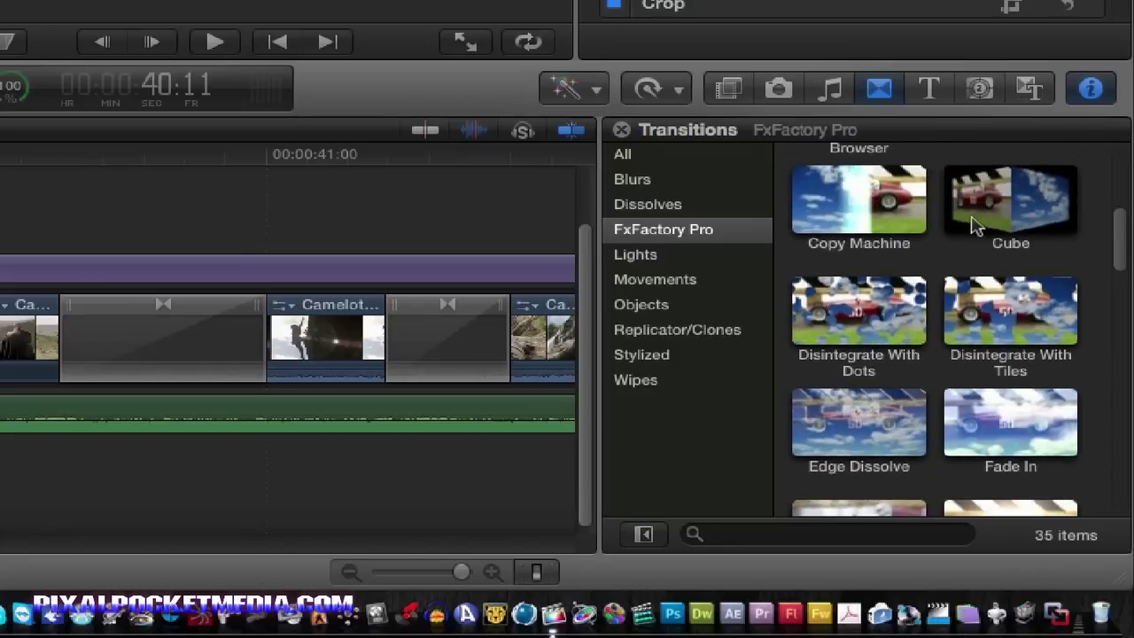
click(647, 211)
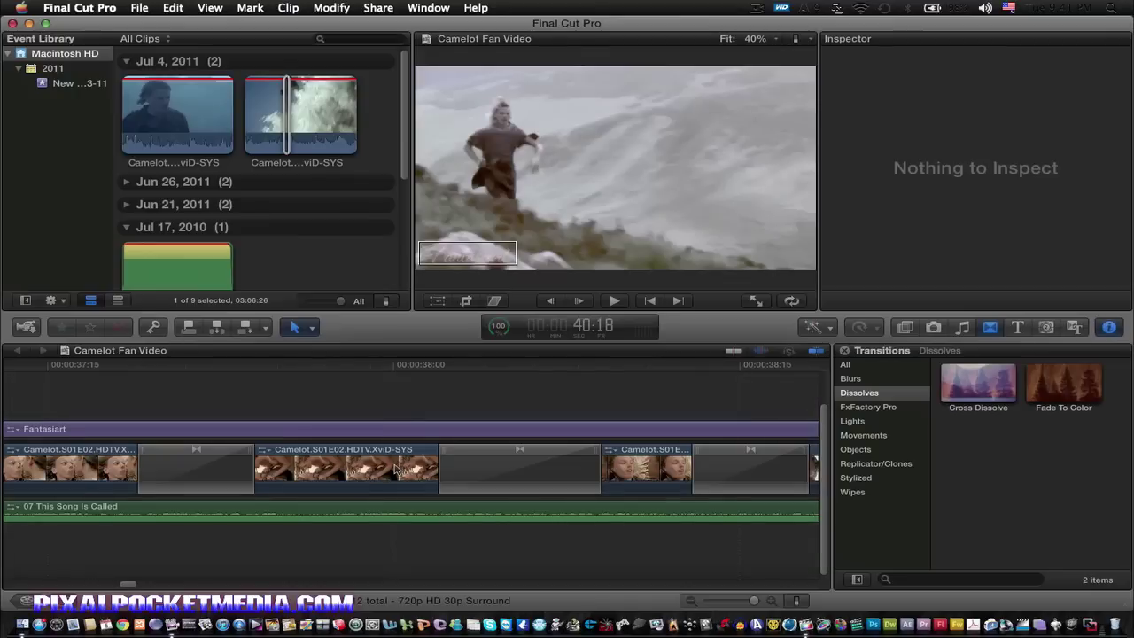
- Select the clip at 38:00, view the Blurs transitions and bring up the Basics video effects
click(394, 469)
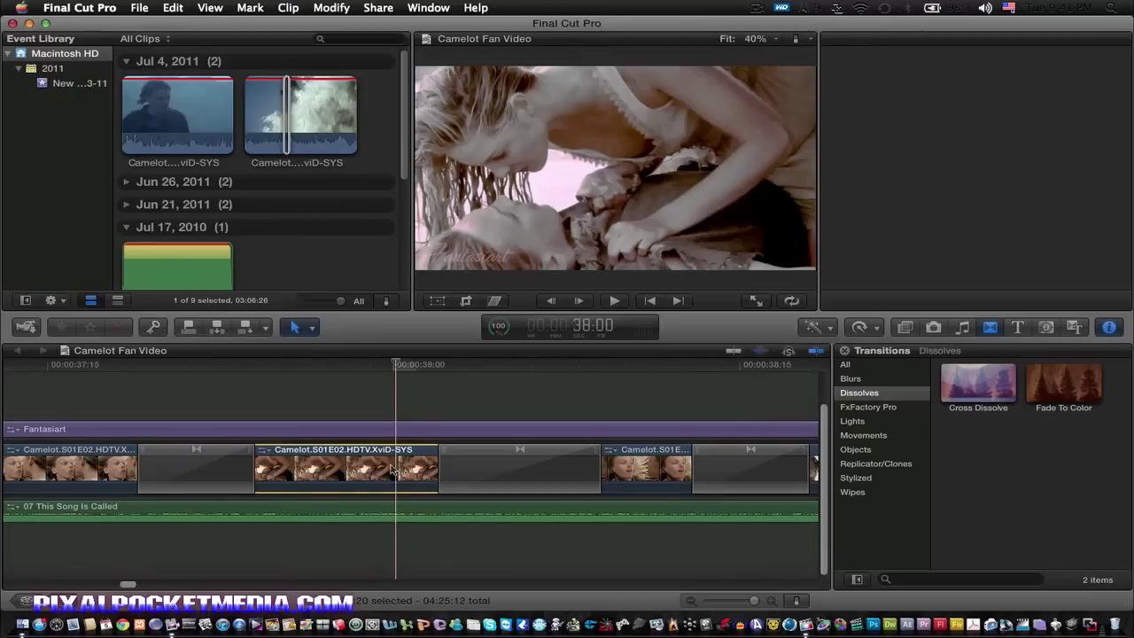
click(854, 379)
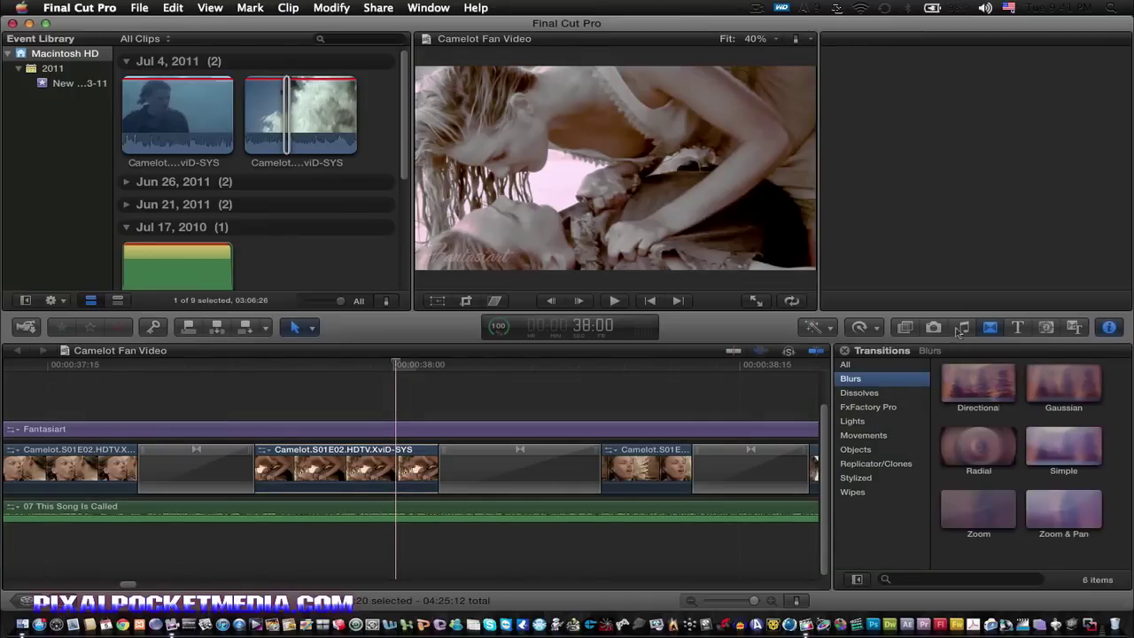
click(904, 327)
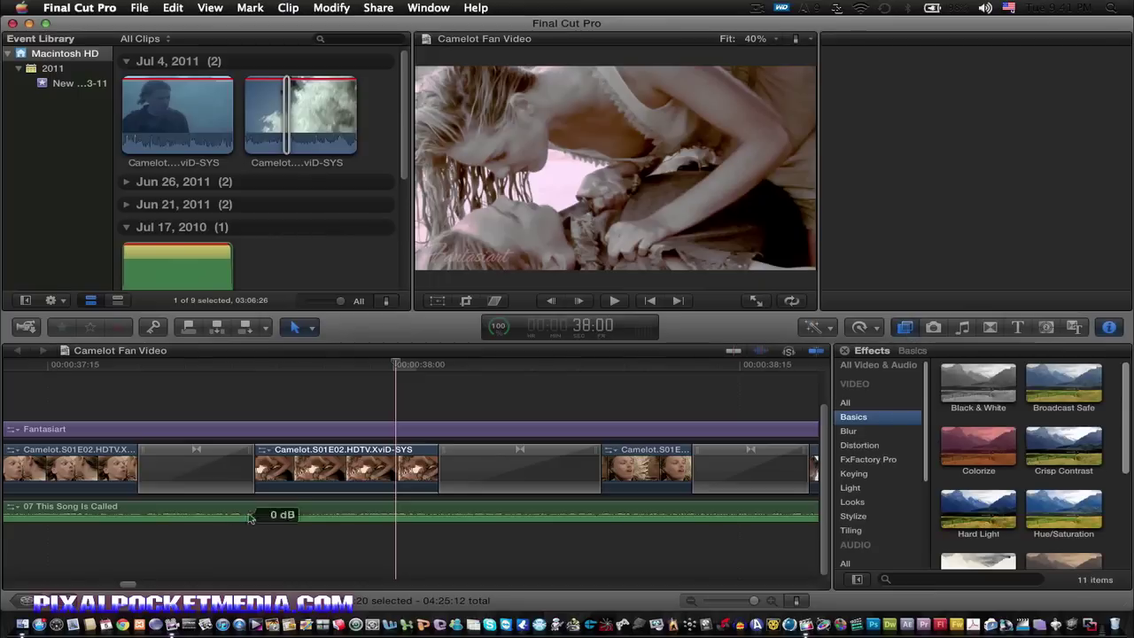
- Inspect the timeline clips at 37:27 and 38:11 alongside the Basics video effects
click(327, 479)
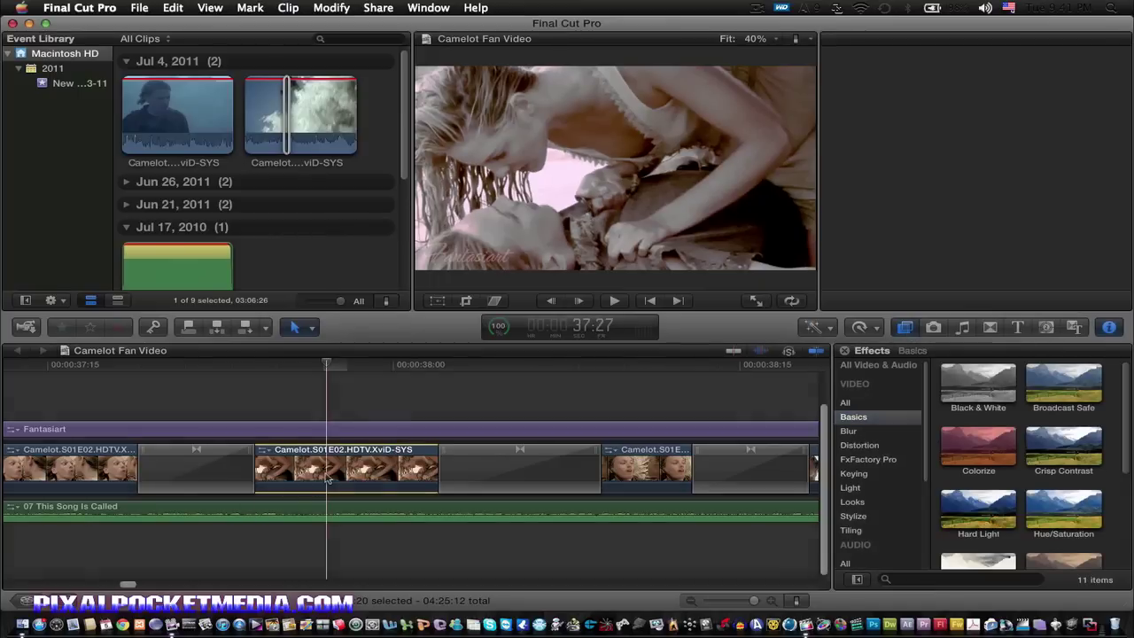
click(391, 410)
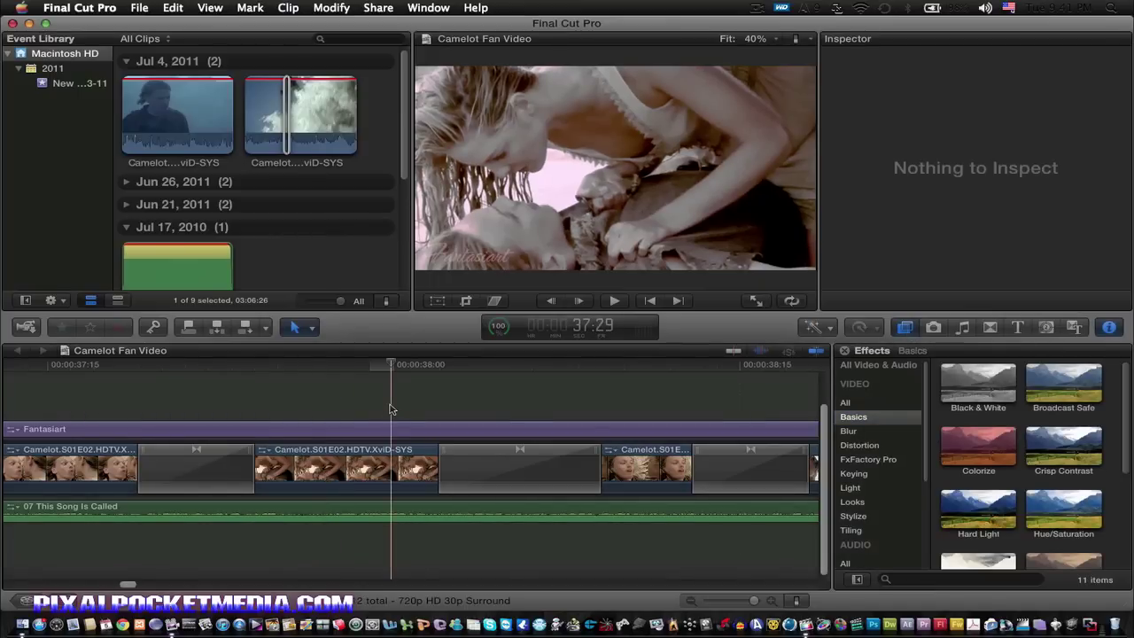
click(386, 446)
click(661, 470)
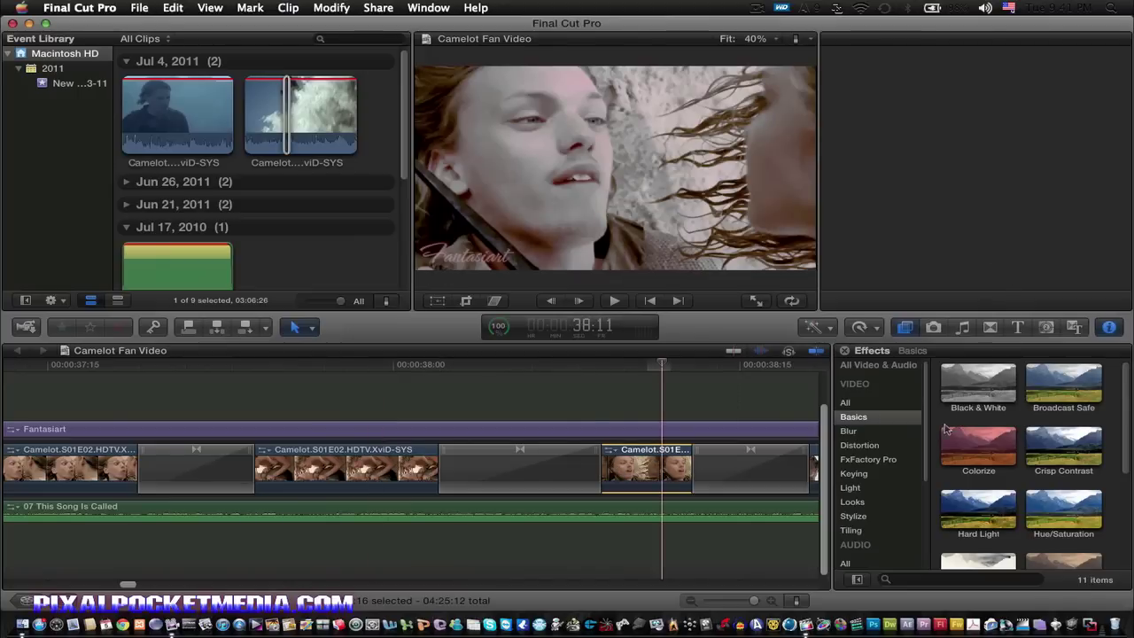
drag(947, 429, 324, 470)
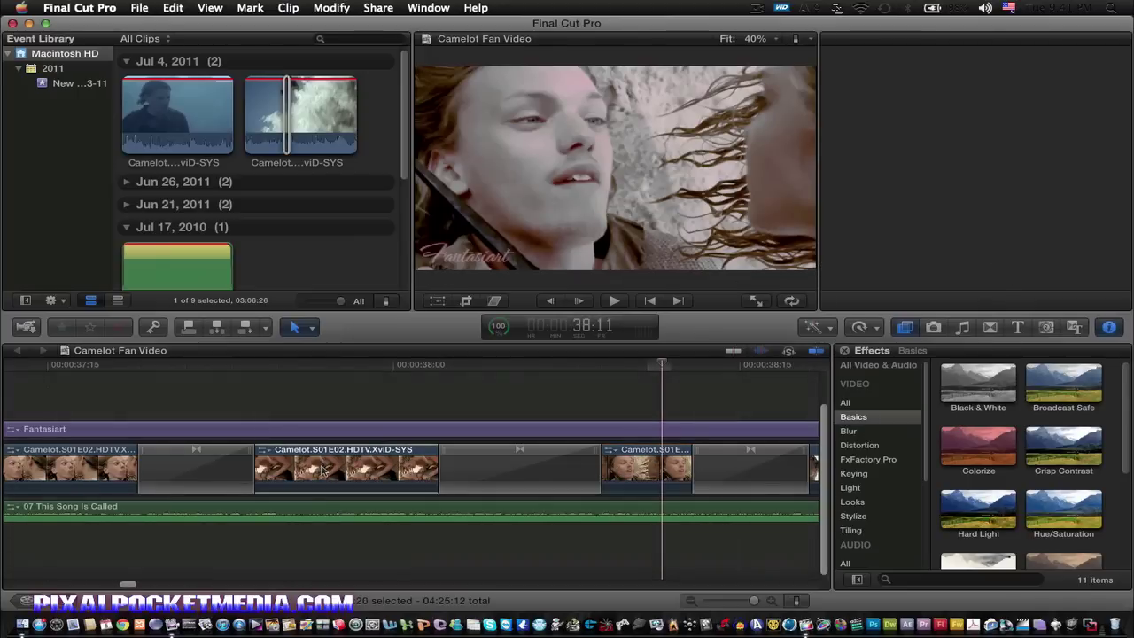
- Check the available commands and adjustment options for the clip at 37:26, and choose to edit its applied effect
click(323, 469)
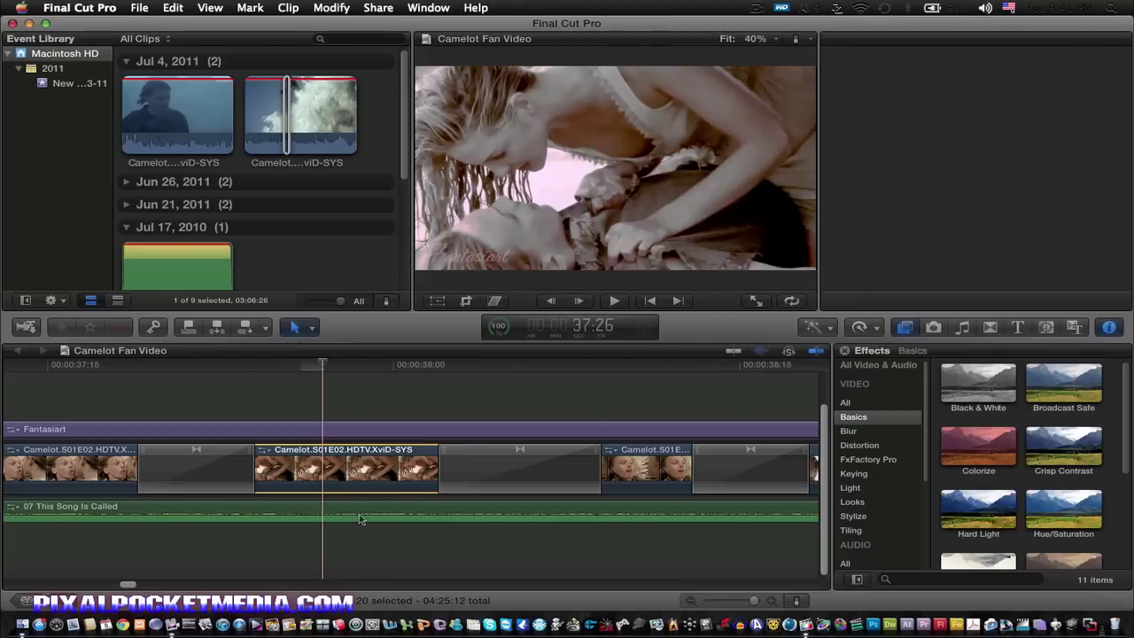
right_click(335, 468)
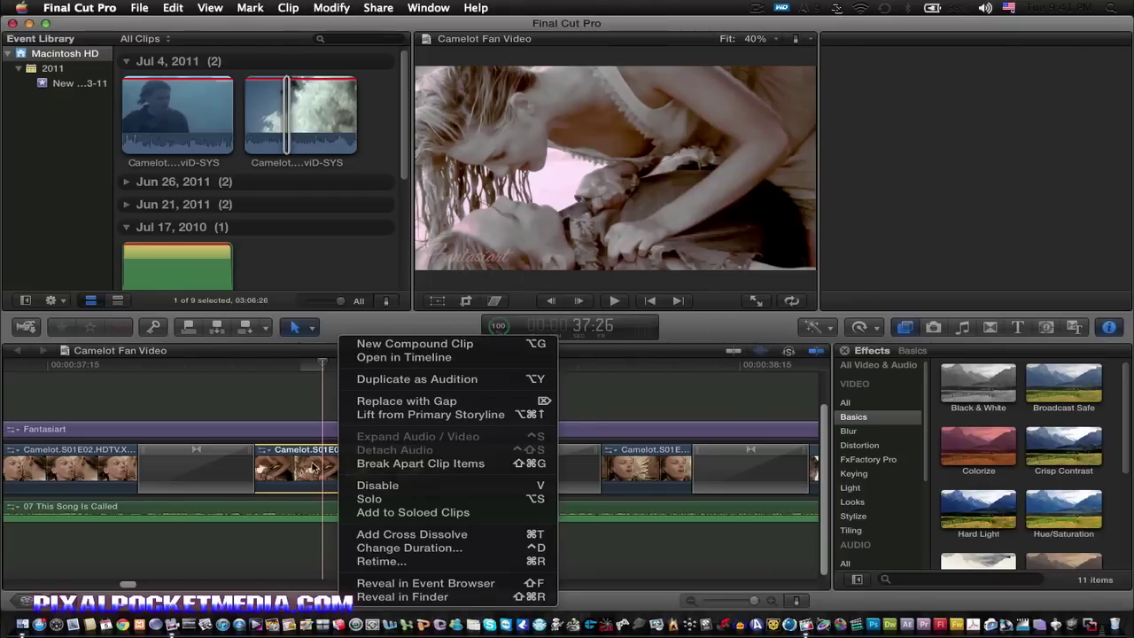
click(259, 452)
click(260, 451)
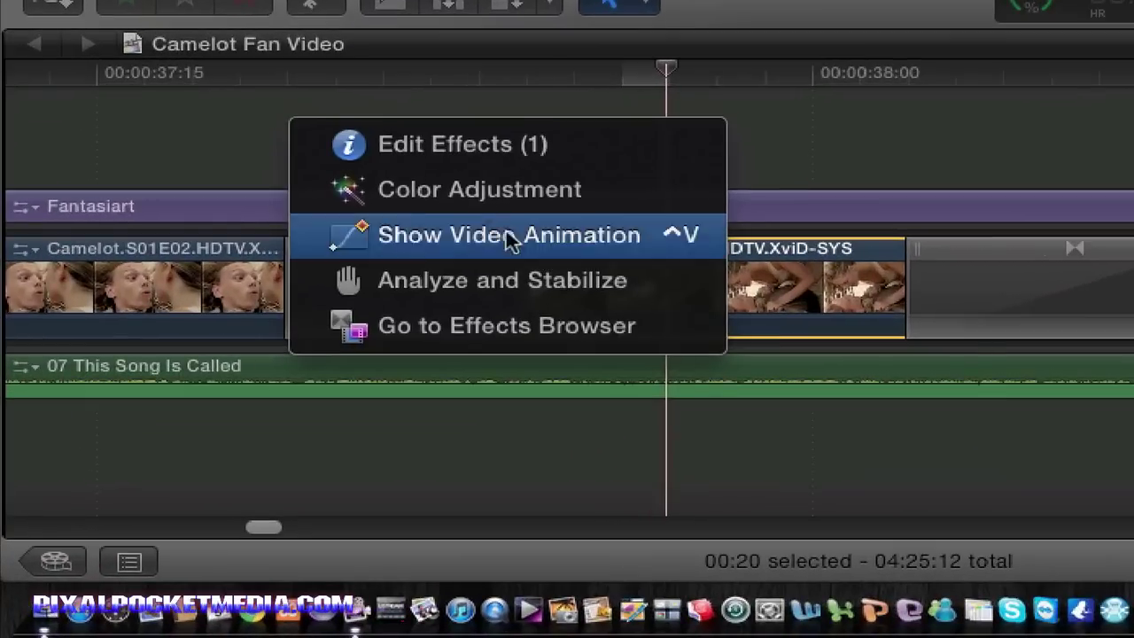
click(472, 151)
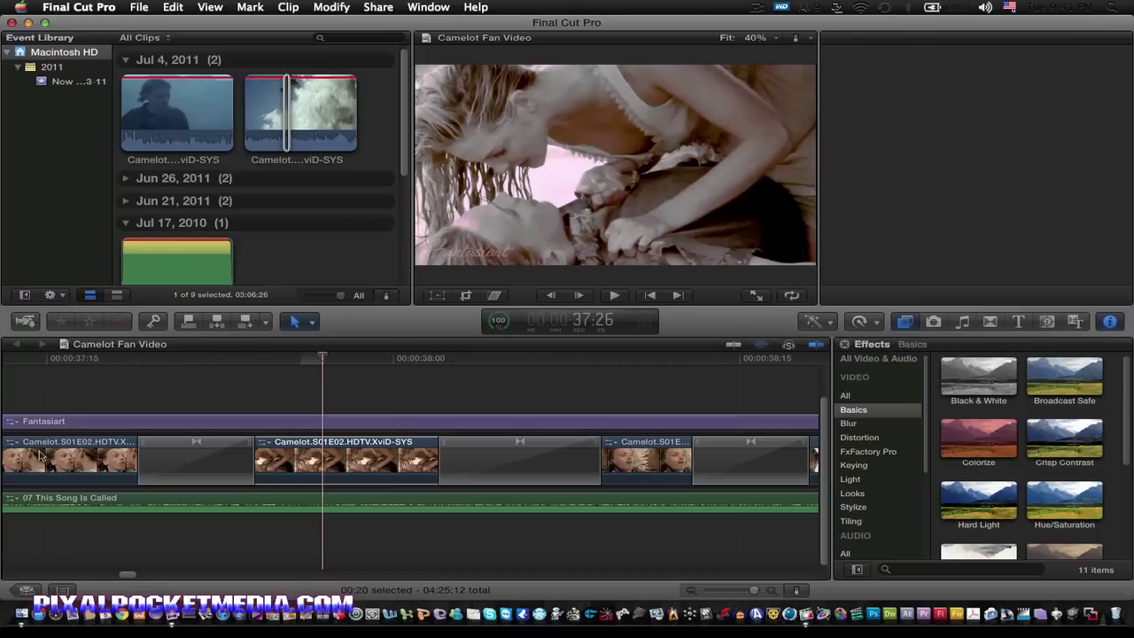
- Inspect the clips at 39:08 and 39:25 and check the adjustment options of the second one
drag(127, 577, 132, 577)
click(177, 452)
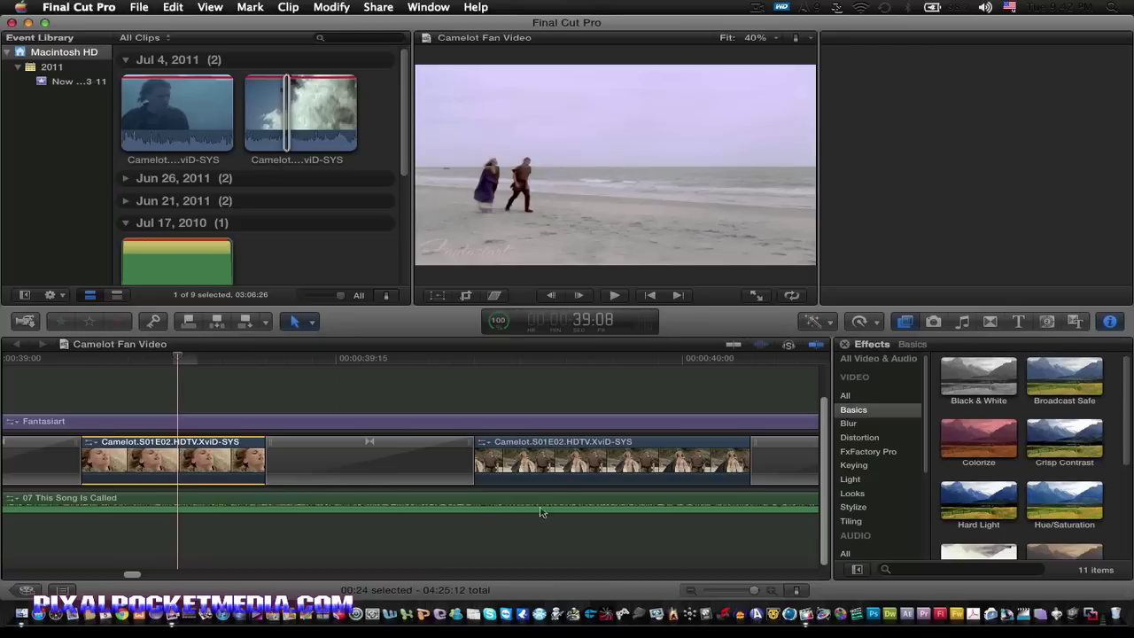
click(581, 475)
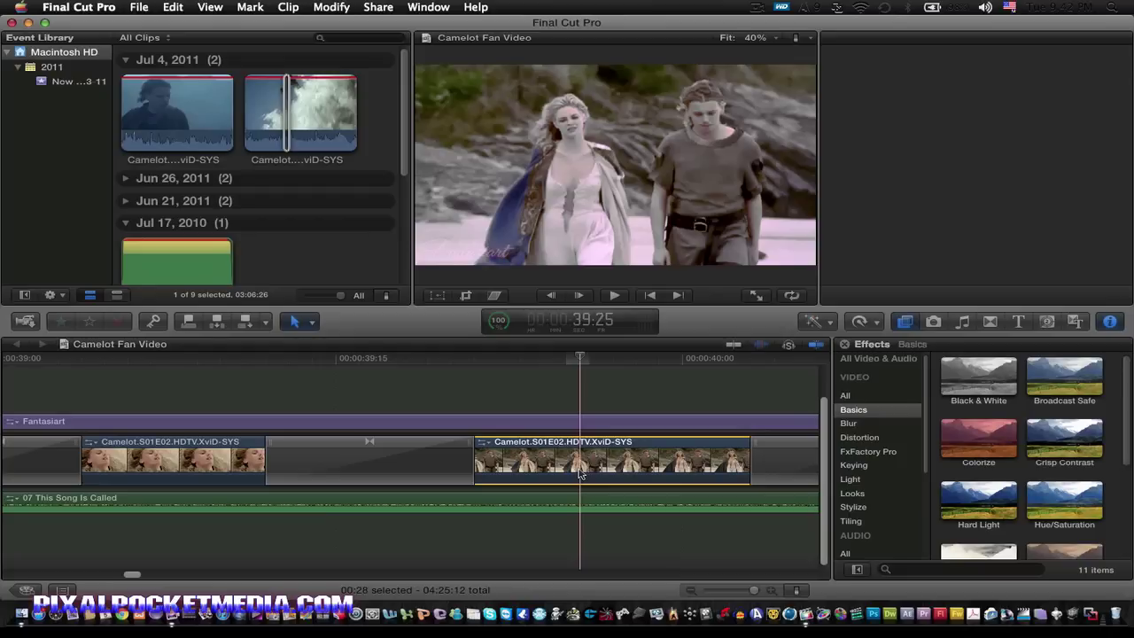
click(484, 448)
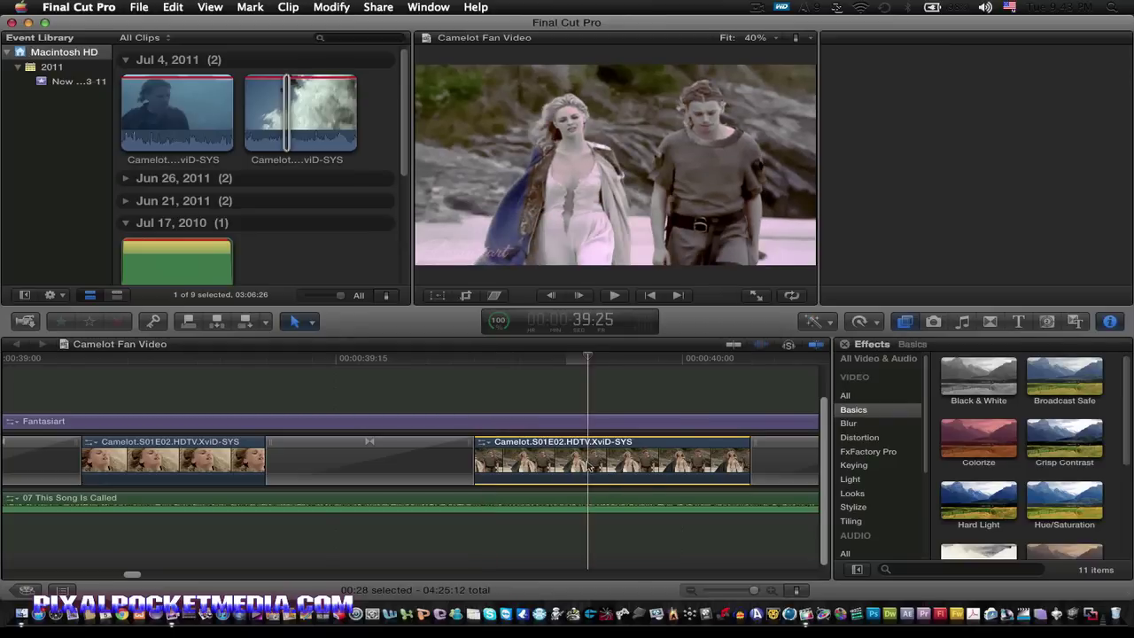
- Inspect the clips at 41:08 and 41:15 and look through the video and audio effect categories
drag(131, 574, 137, 576)
click(474, 476)
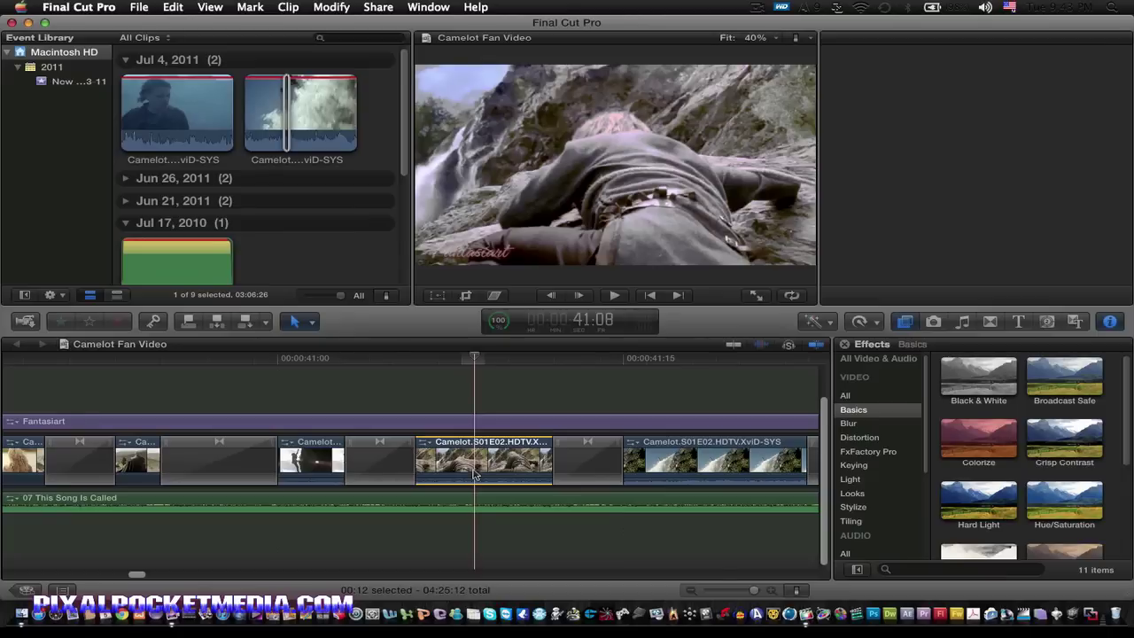
click(645, 463)
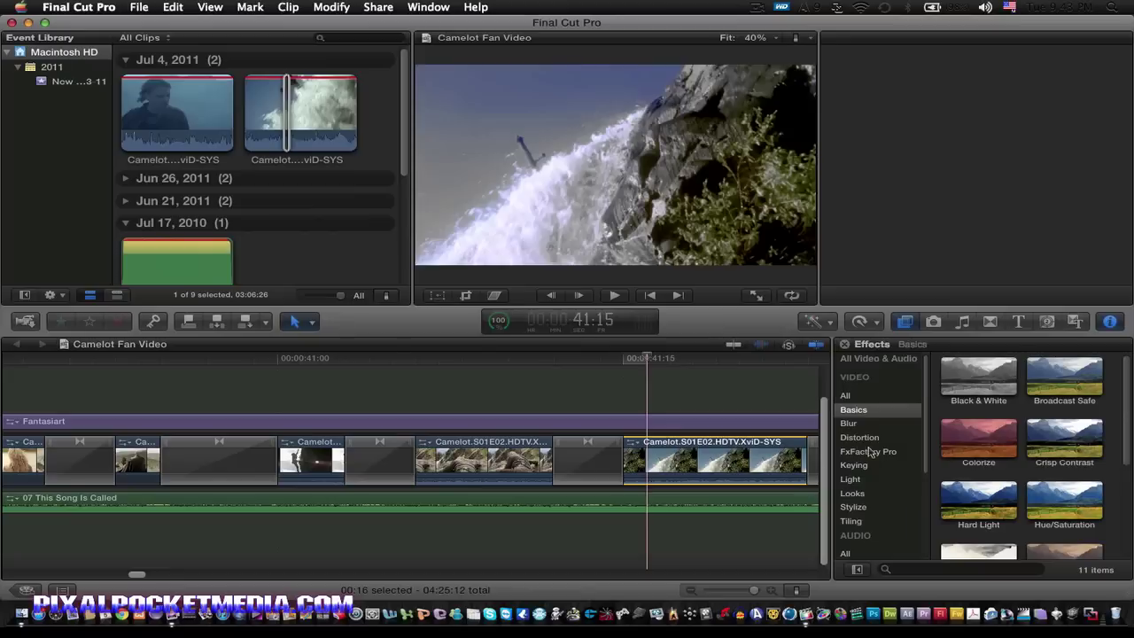
scroll(915, 479, down, 5)
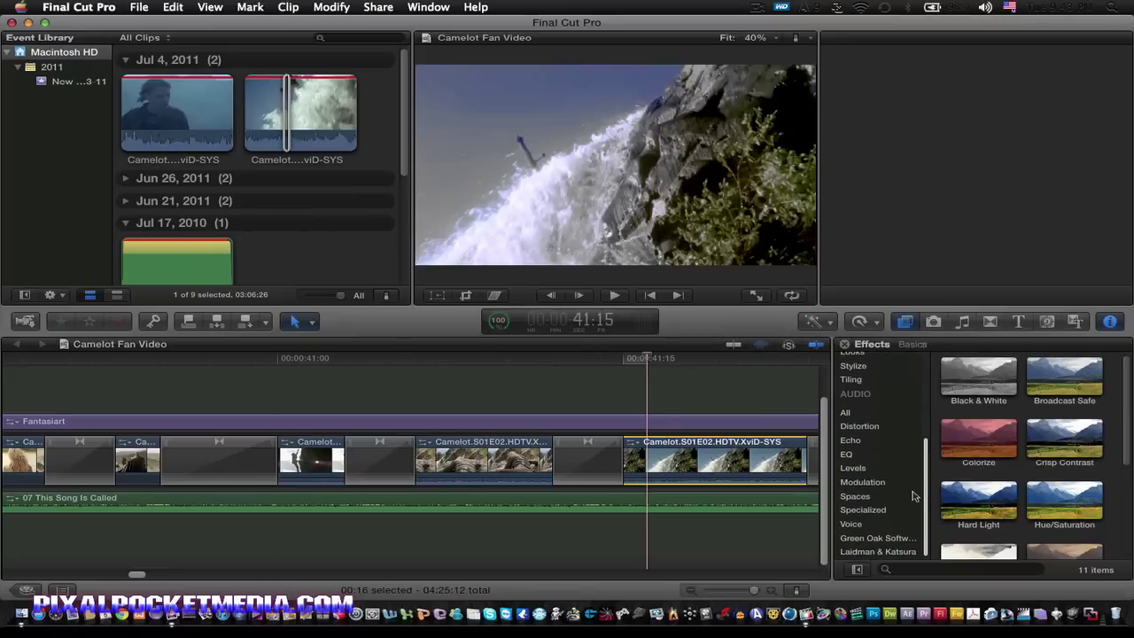
scroll(915, 478, up, 5)
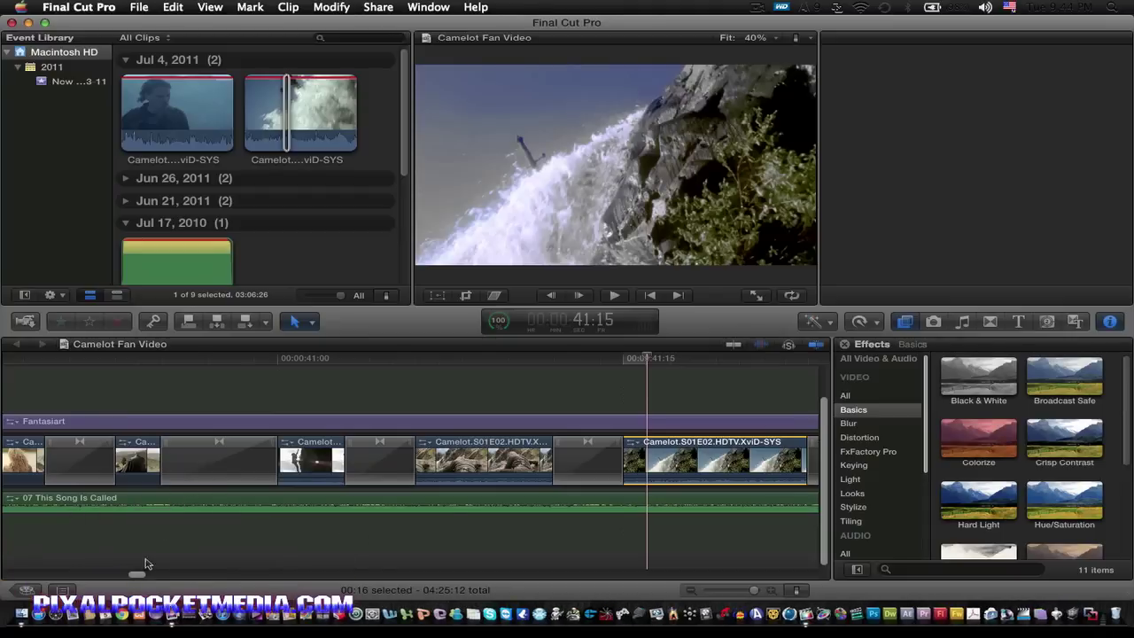
- Apply the Film Process effect from FxFactory Pro to the final video clip at 42:08
scroll(146, 571, right, 3)
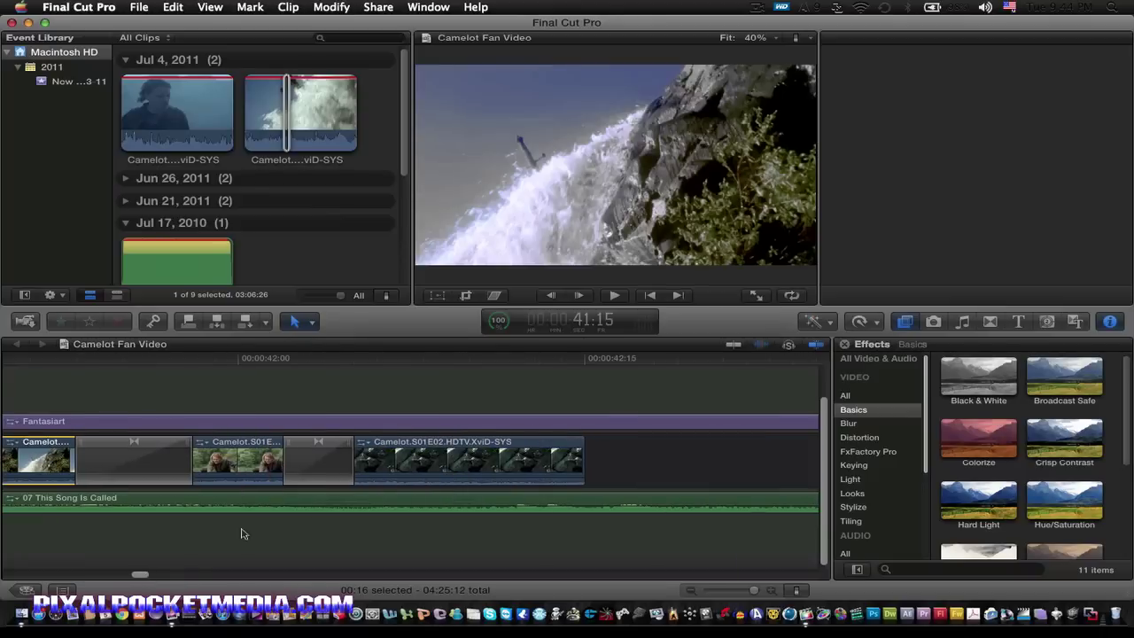
click(428, 465)
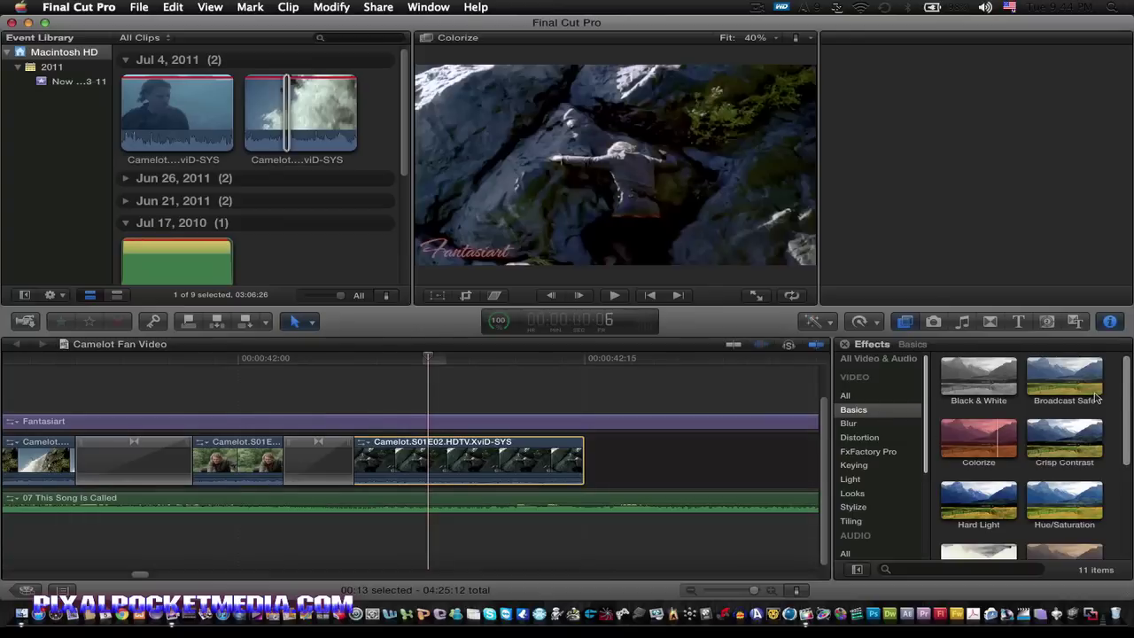
scroll(1099, 418, down, 2)
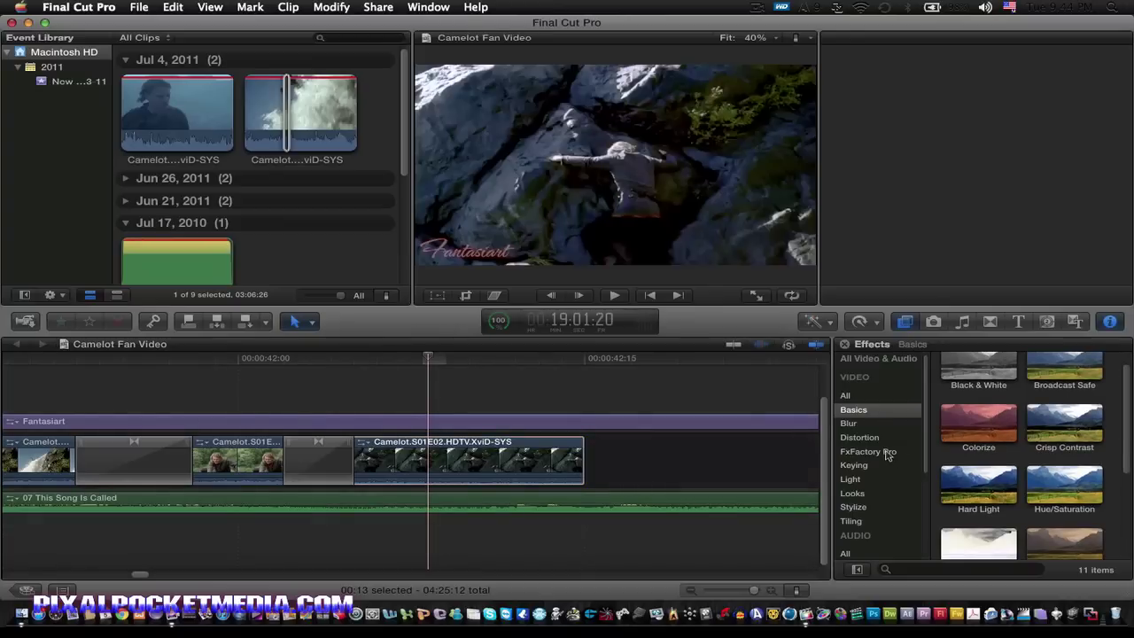
click(888, 452)
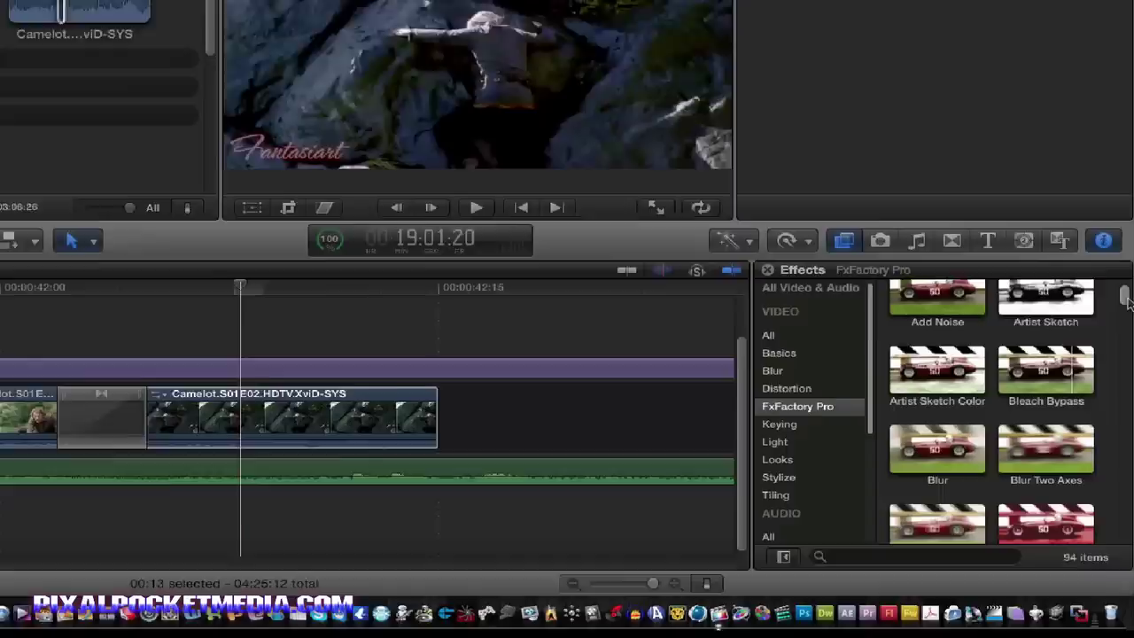
drag(1127, 367, 1126, 401)
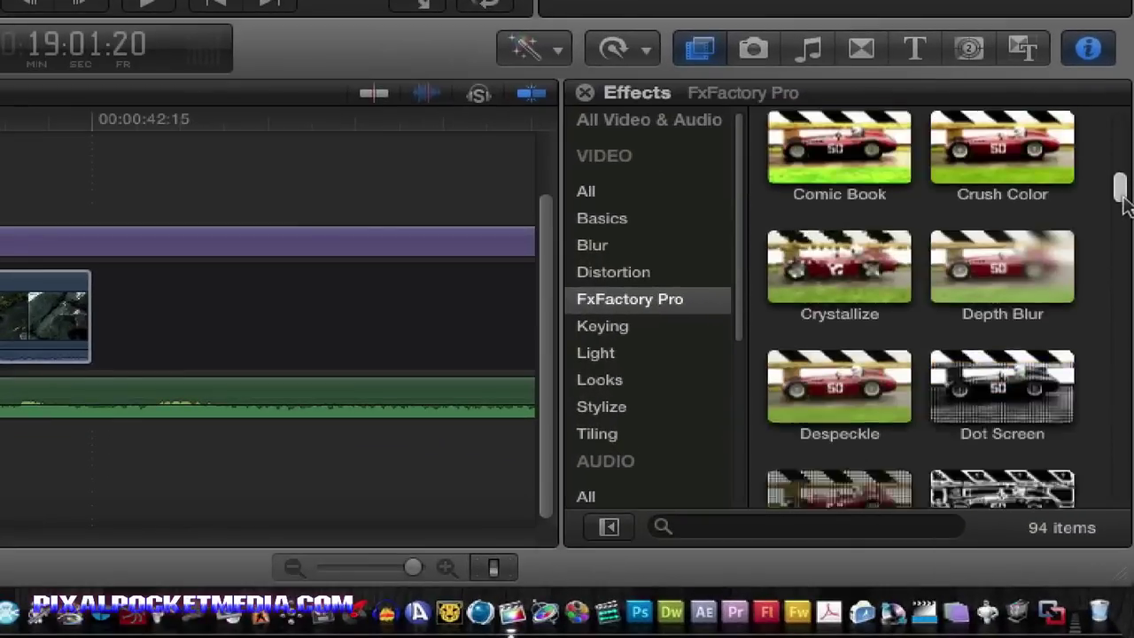
drag(1122, 200, 1122, 238)
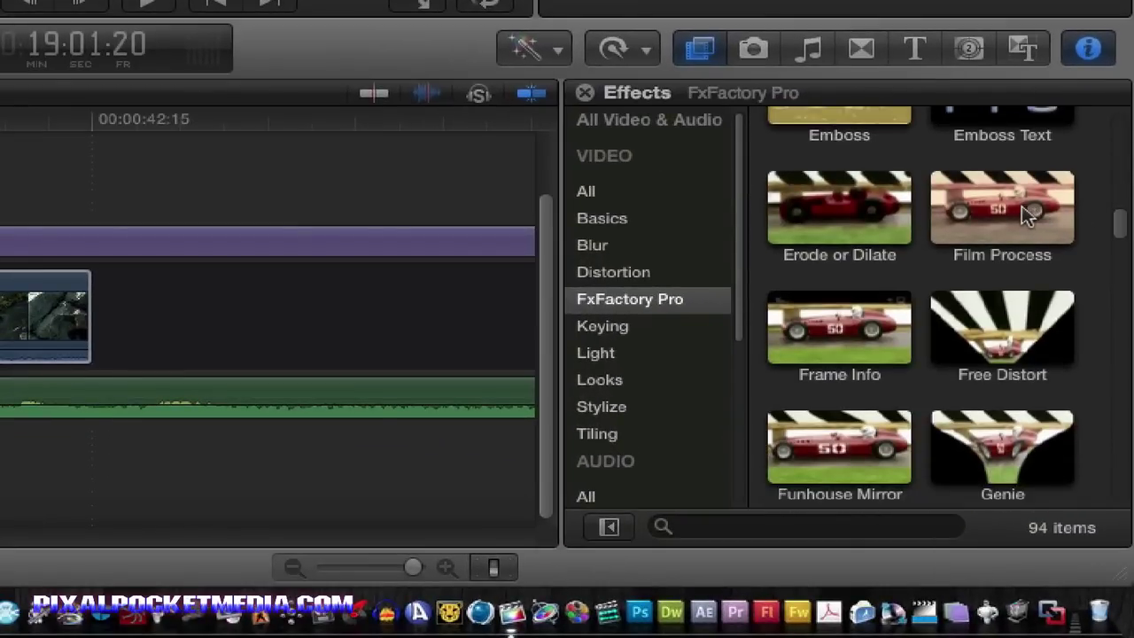
drag(1026, 216, 15, 325)
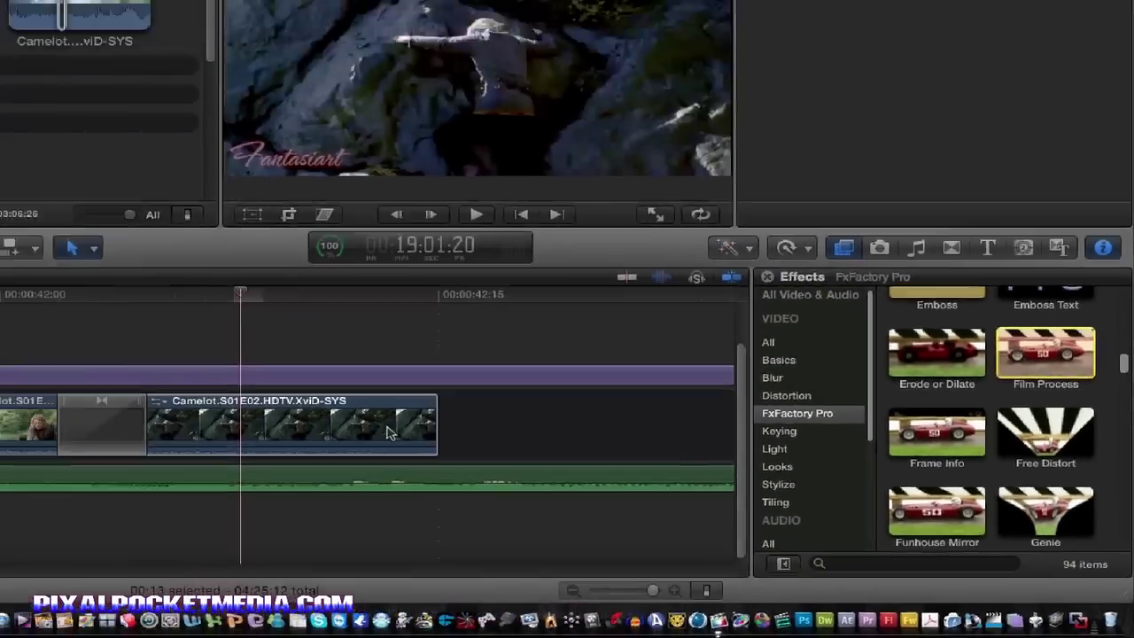
drag(387, 433, 346, 430)
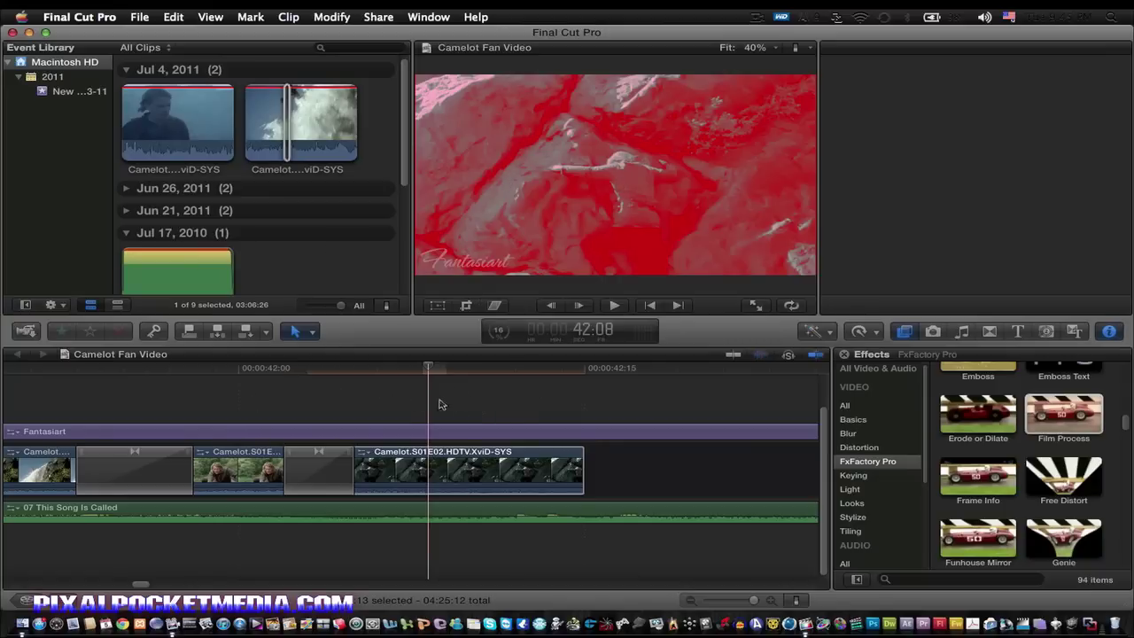
- Check the available commands for the final video clip and for the application itself
right_click(495, 471)
click(456, 466)
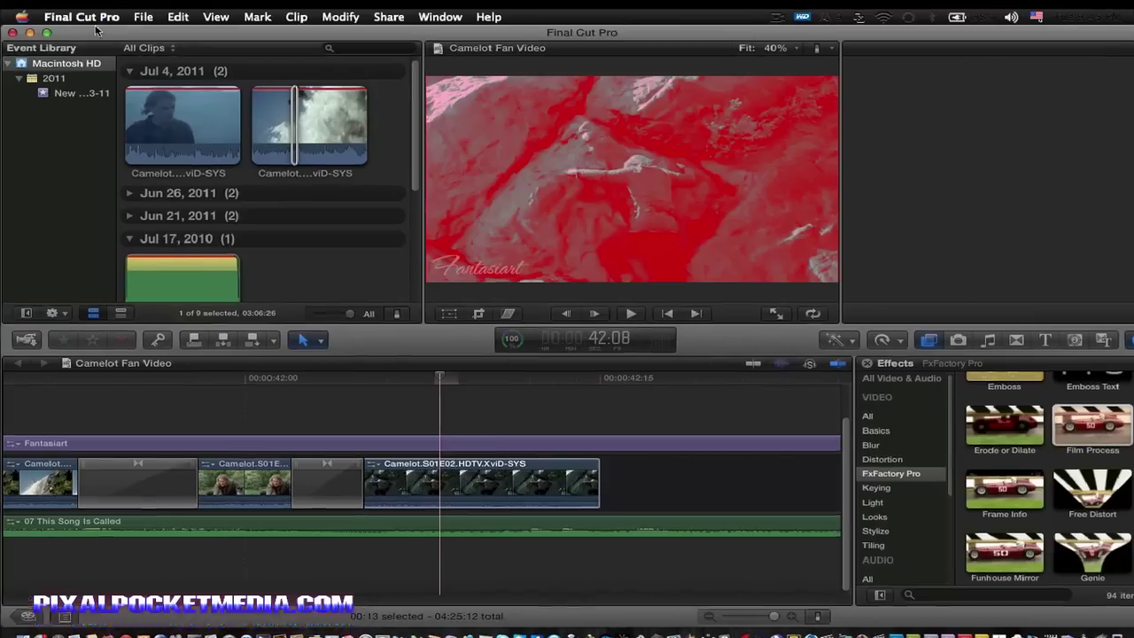
click(62, 15)
click(105, 7)
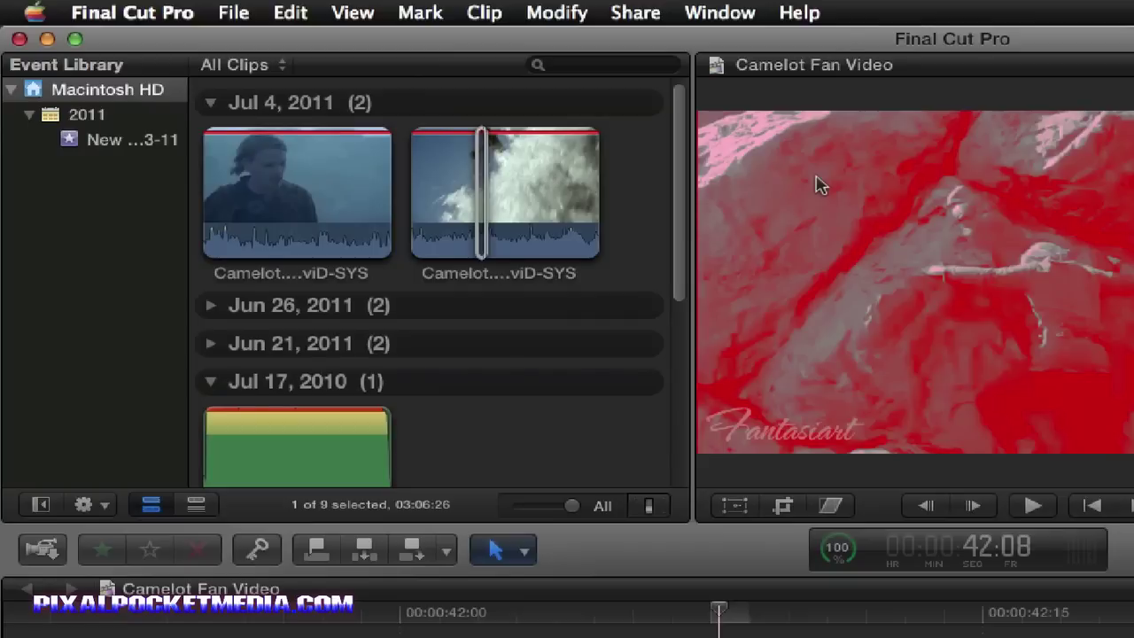
click(236, 12)
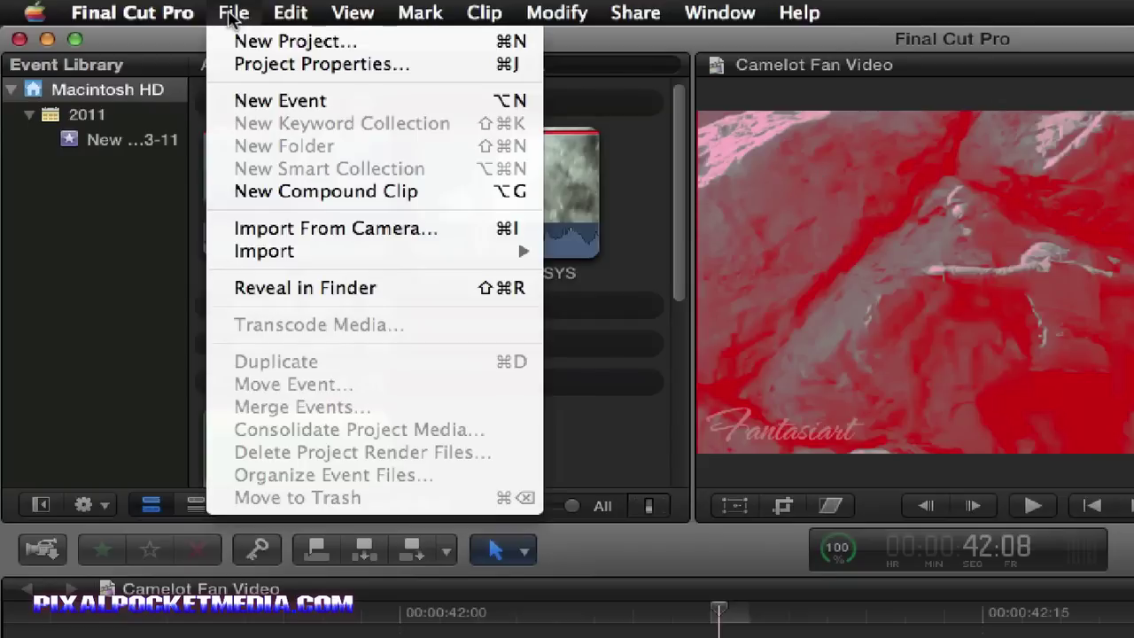
click(16, 392)
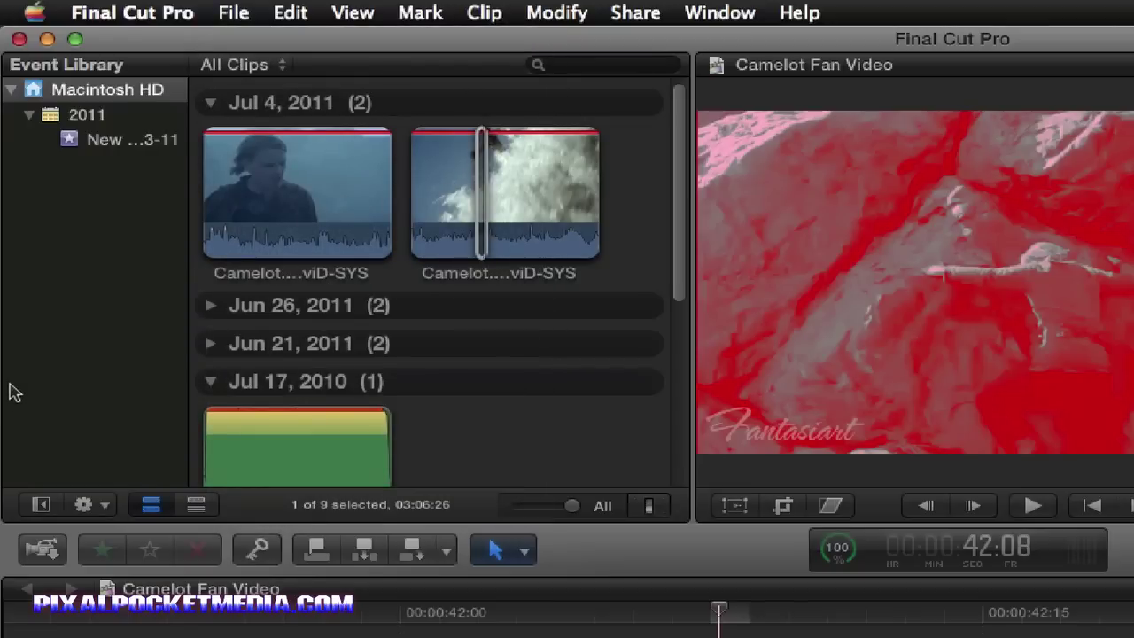
click(252, 12)
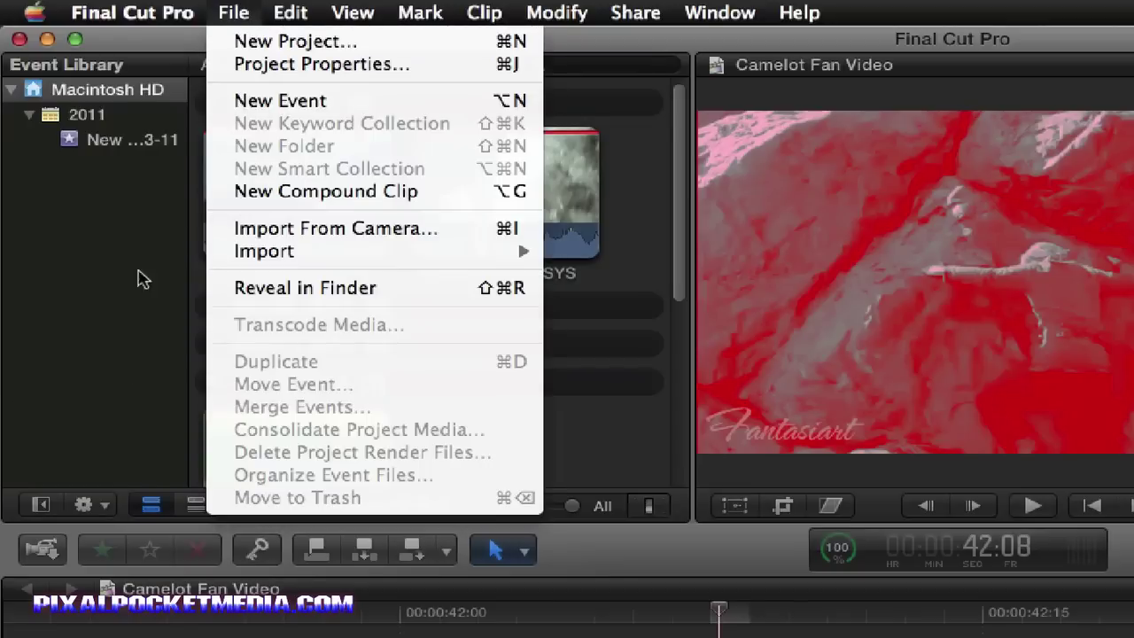
click(111, 306)
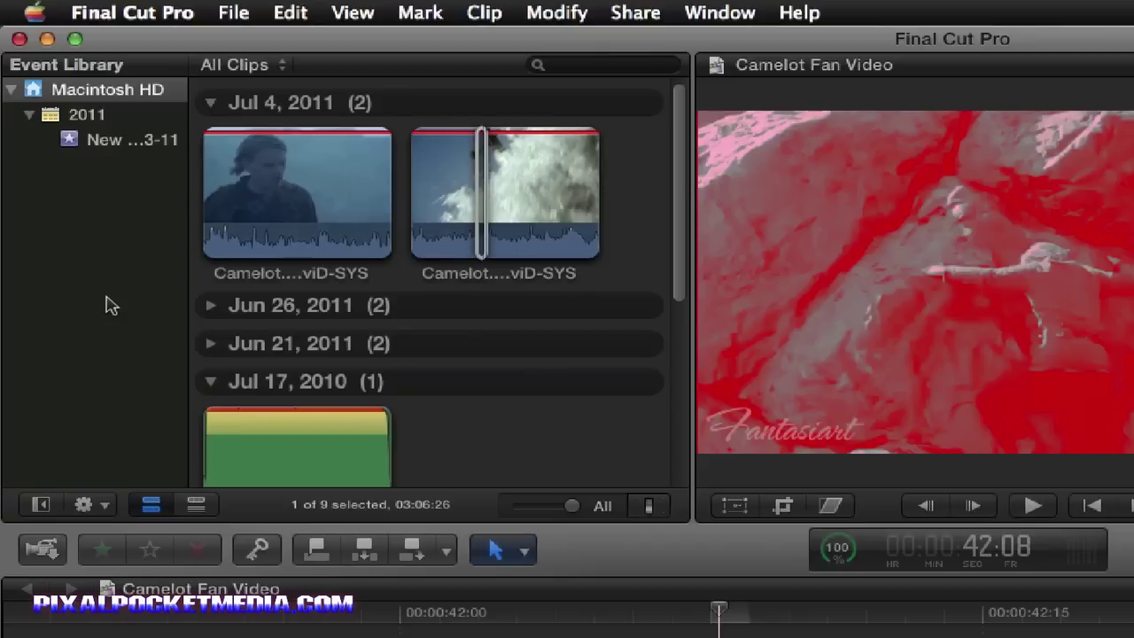
click(142, 11)
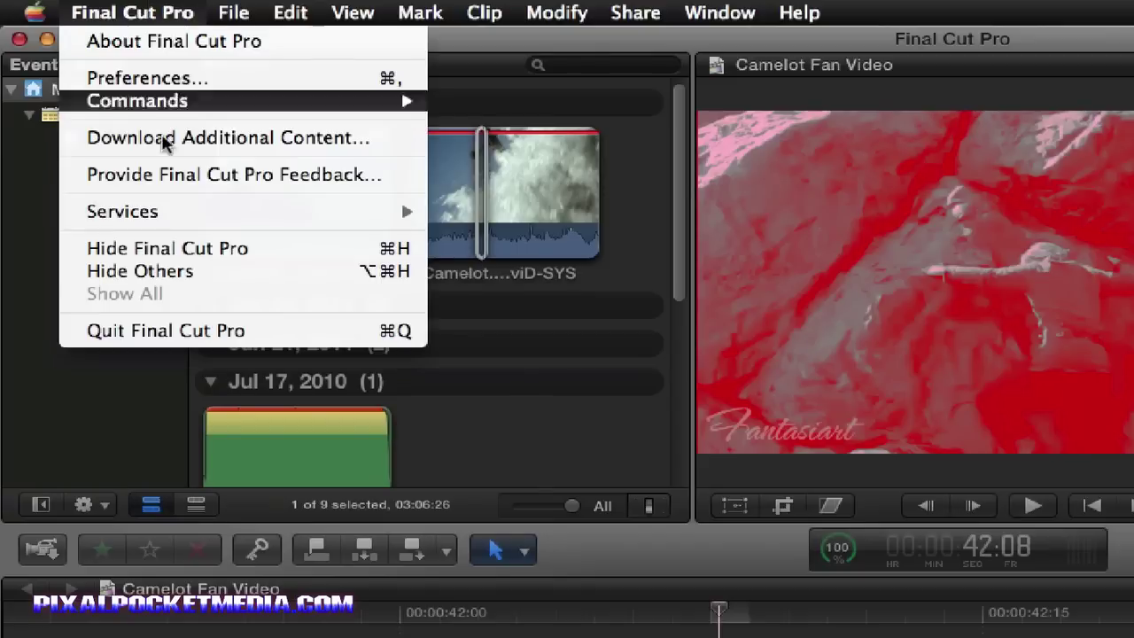
key(Escape)
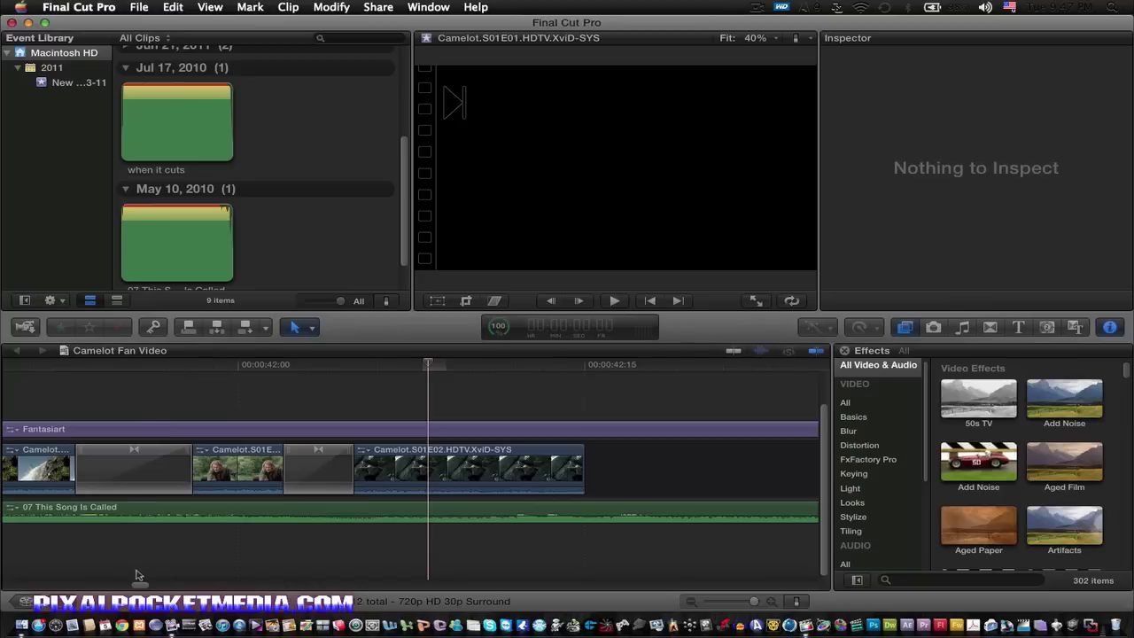
- Look over the file import options and browse the Final Cut Videos folder on the Desktop, without importing anything
click(139, 7)
mouse_move(204, 149)
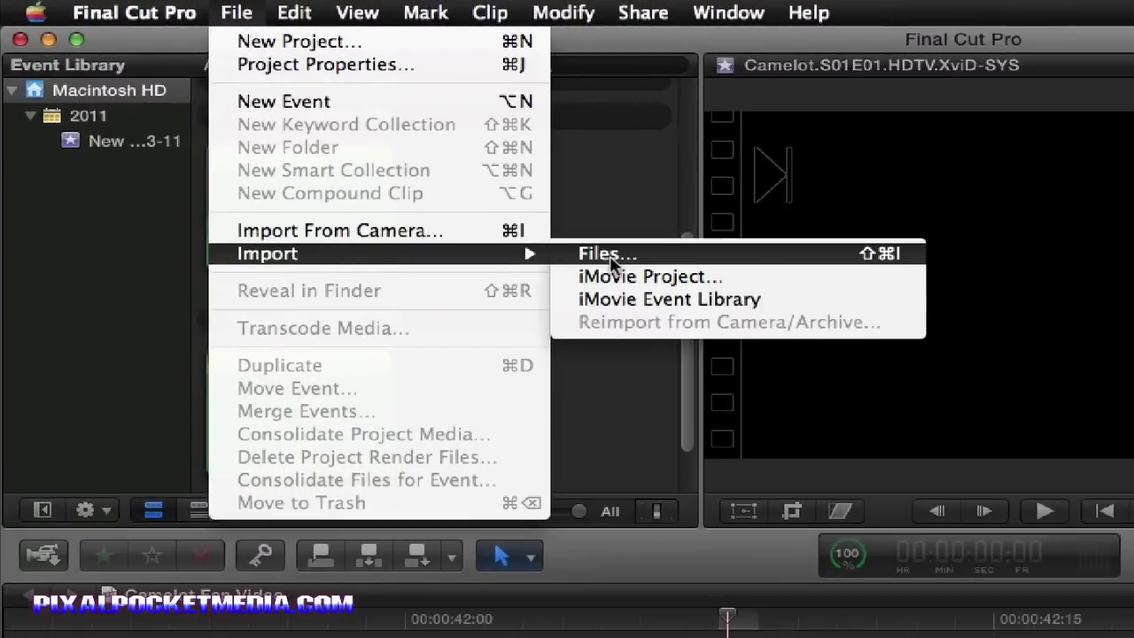
click(609, 257)
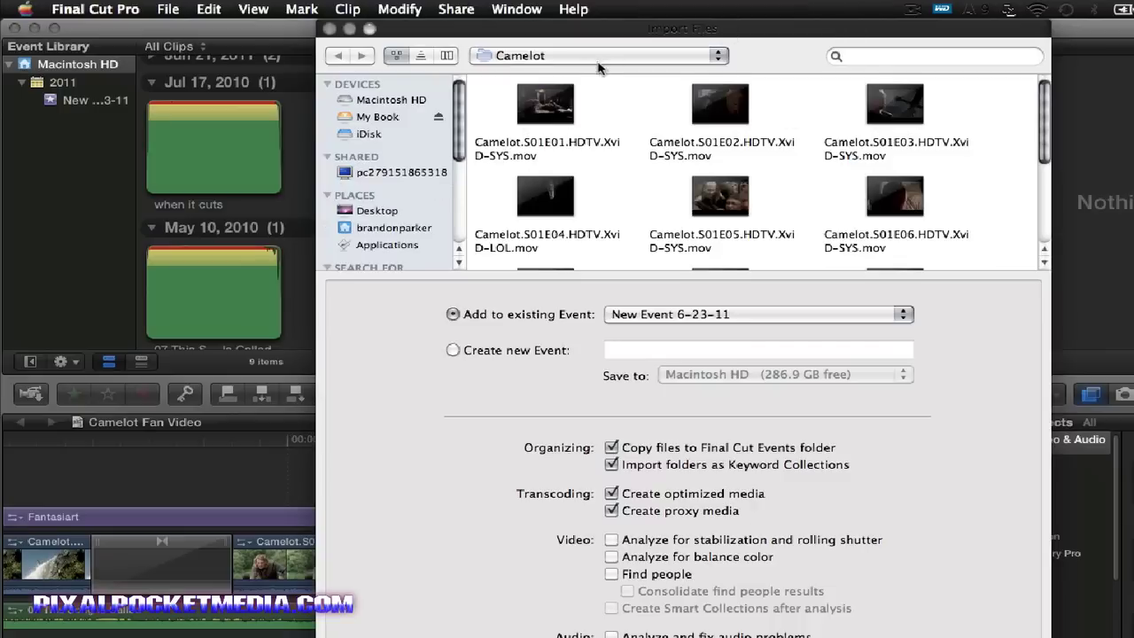
drag(459, 140, 476, 107)
click(362, 211)
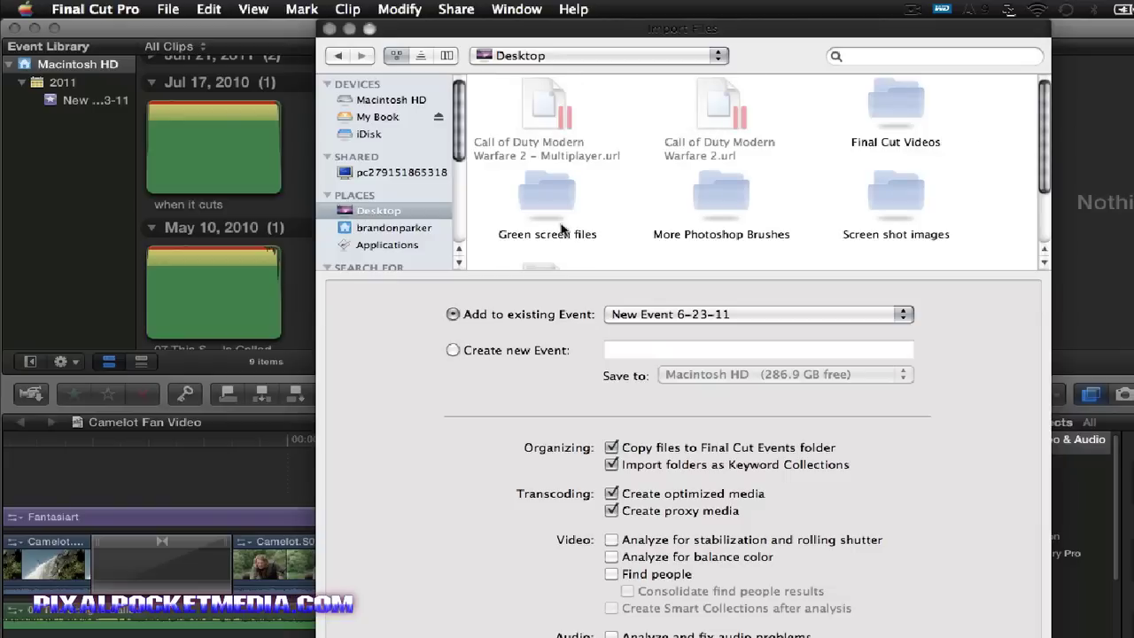
drag(1043, 169, 1046, 106)
double_click(884, 88)
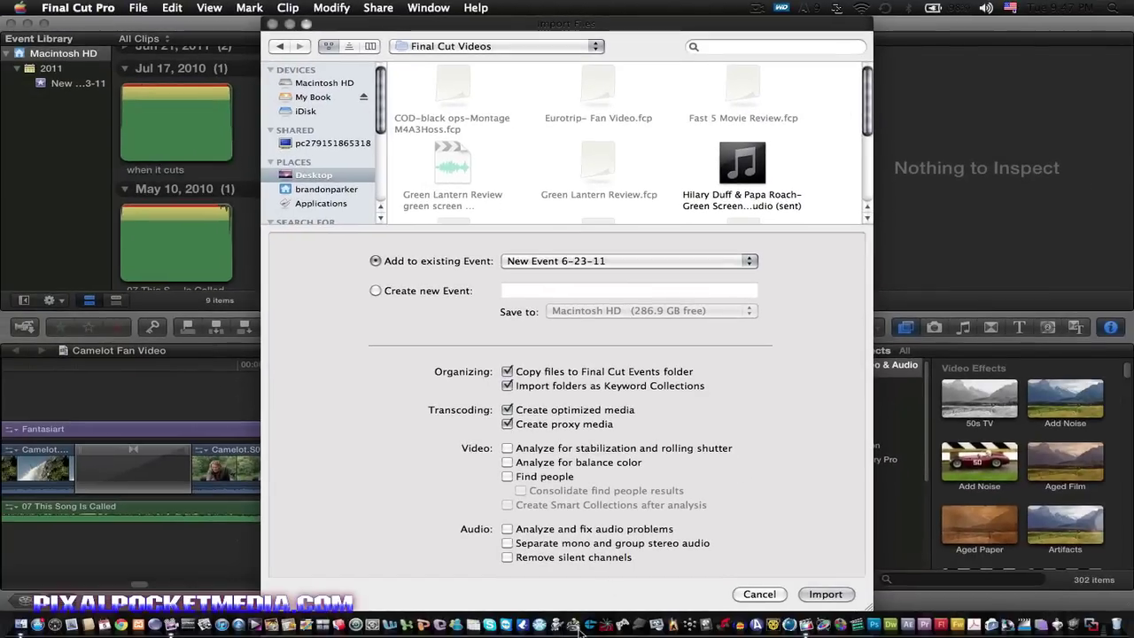
click(768, 594)
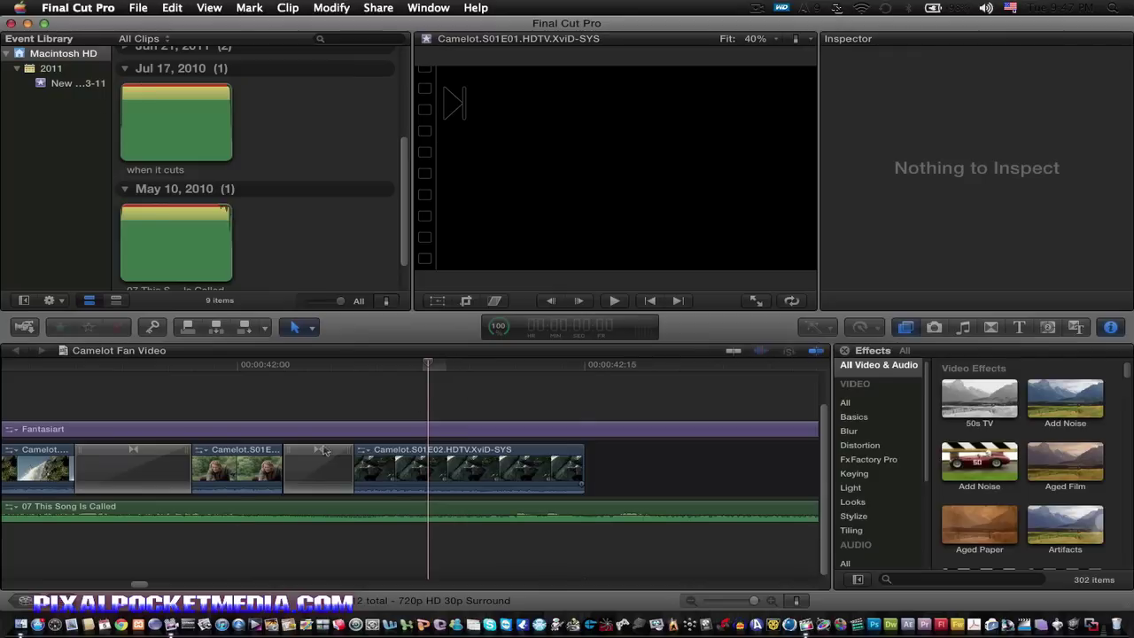
- Select the Fantasiart title at the start of the timeline and reopen Final Cut Pro after it quits
drag(134, 586, 16, 589)
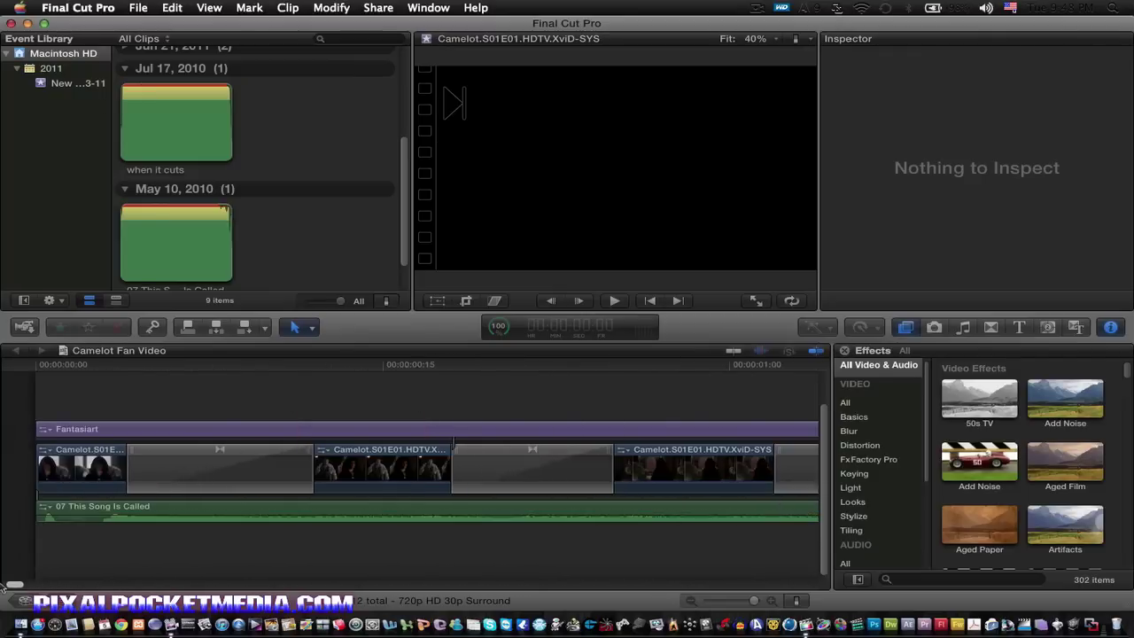
click(85, 431)
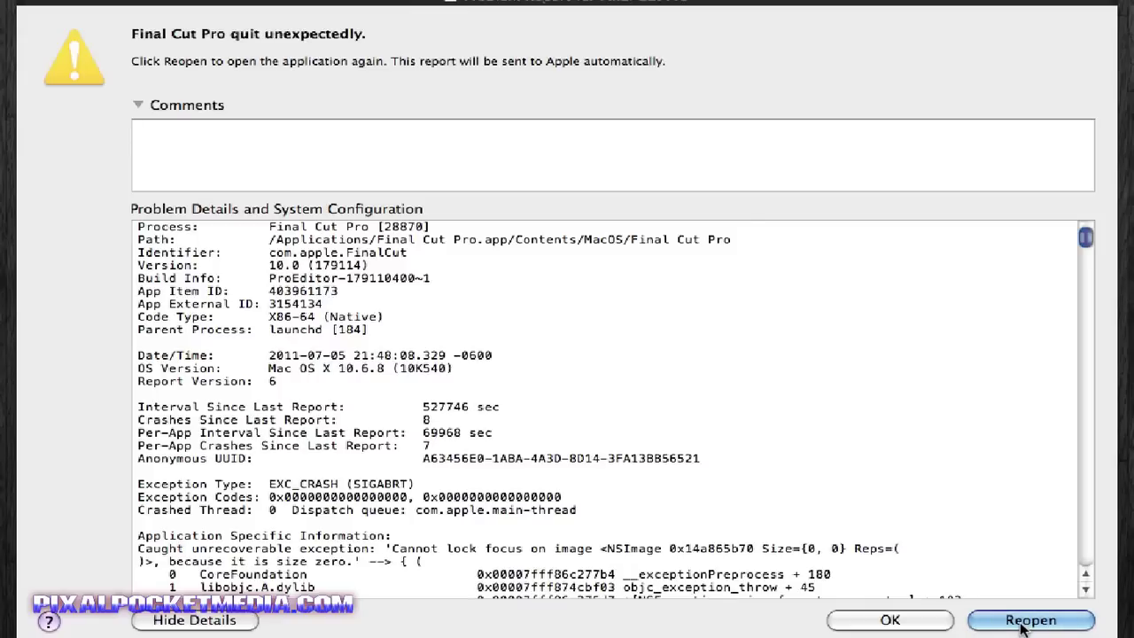
click(1028, 620)
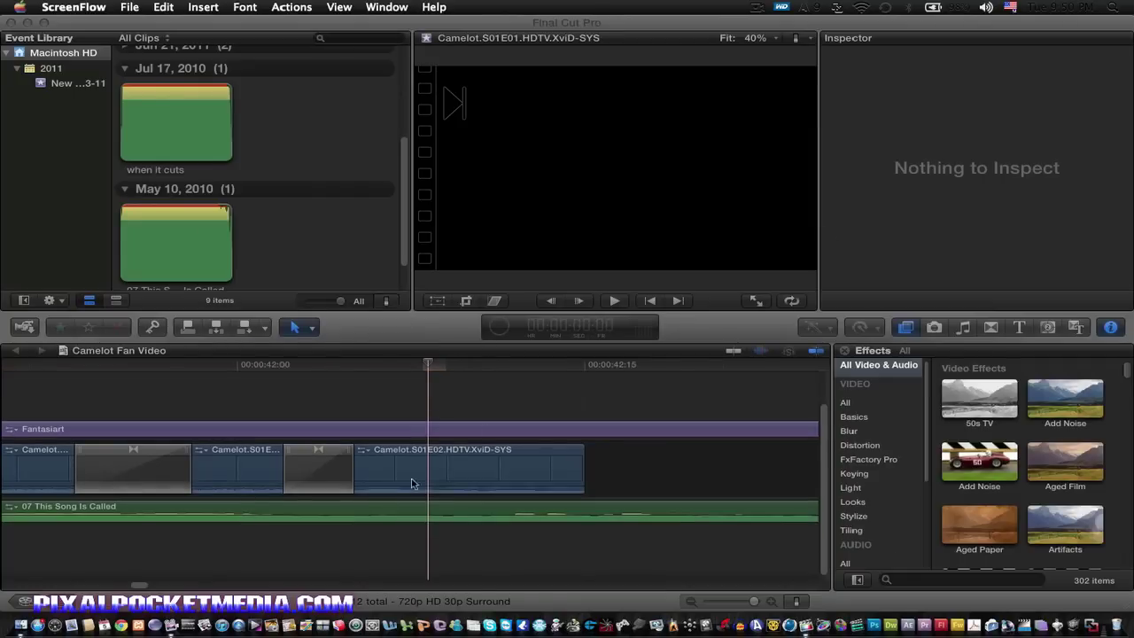
- Inspect the final video clip from 42:05 and check its effect and adjustment options
click(360, 454)
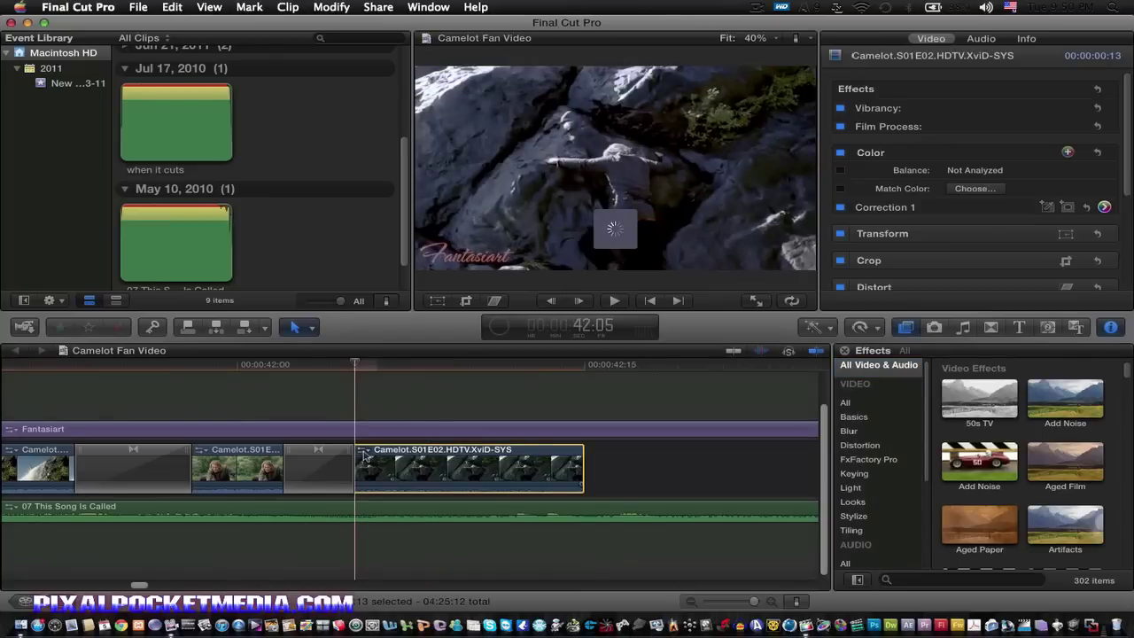
click(362, 453)
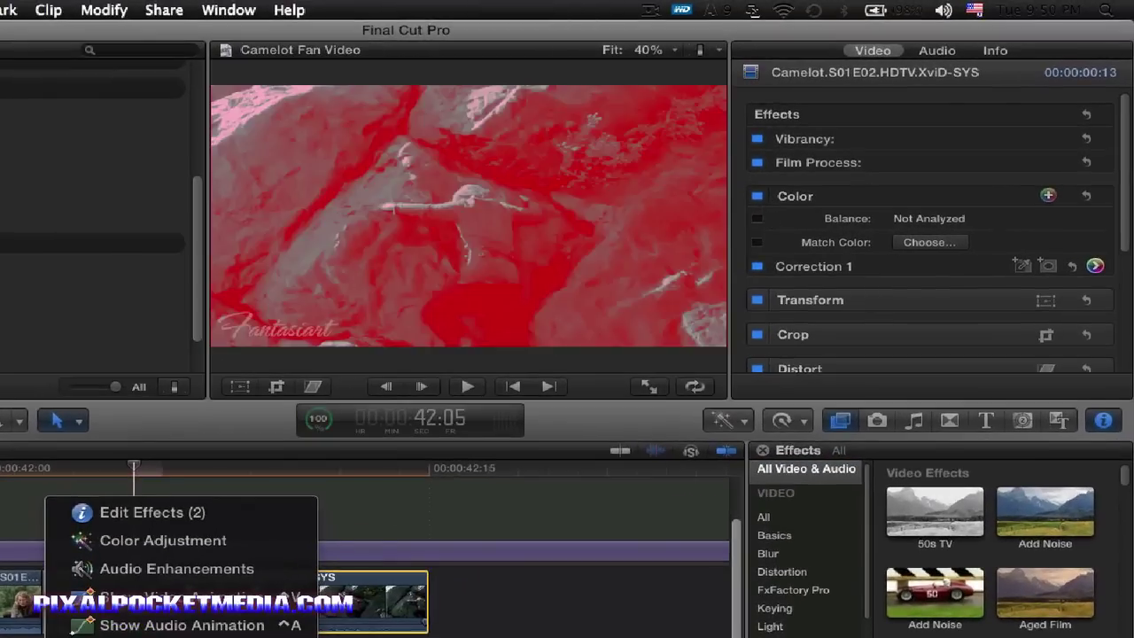
click(333, 592)
click(307, 532)
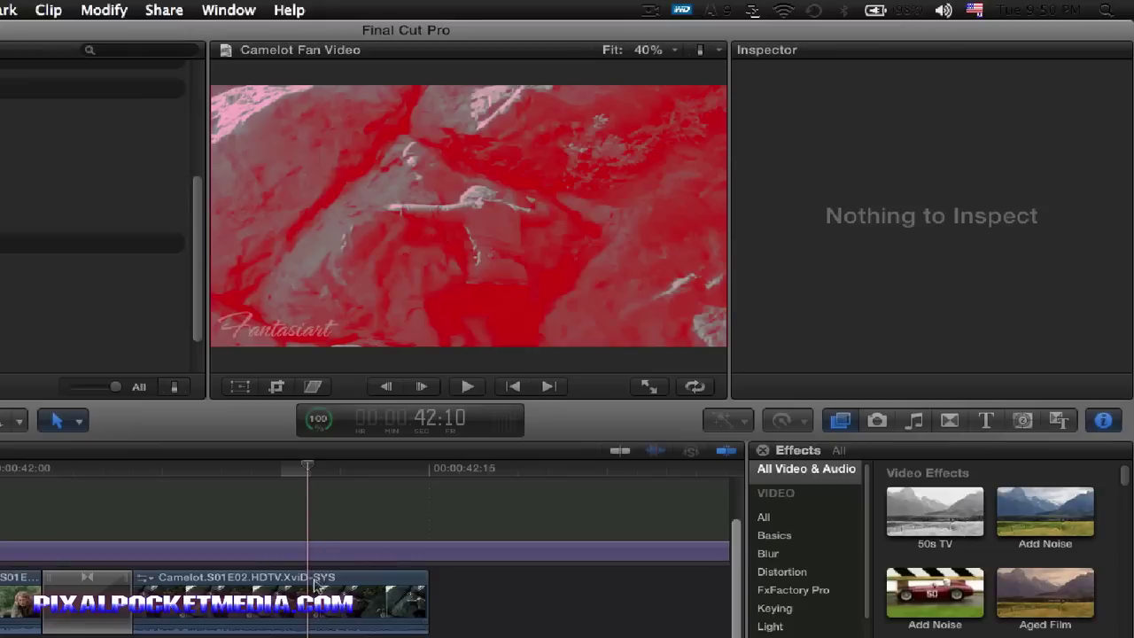
- Compare the final video clip with and without the Film Process effect, leaving the effect turned off
click(261, 590)
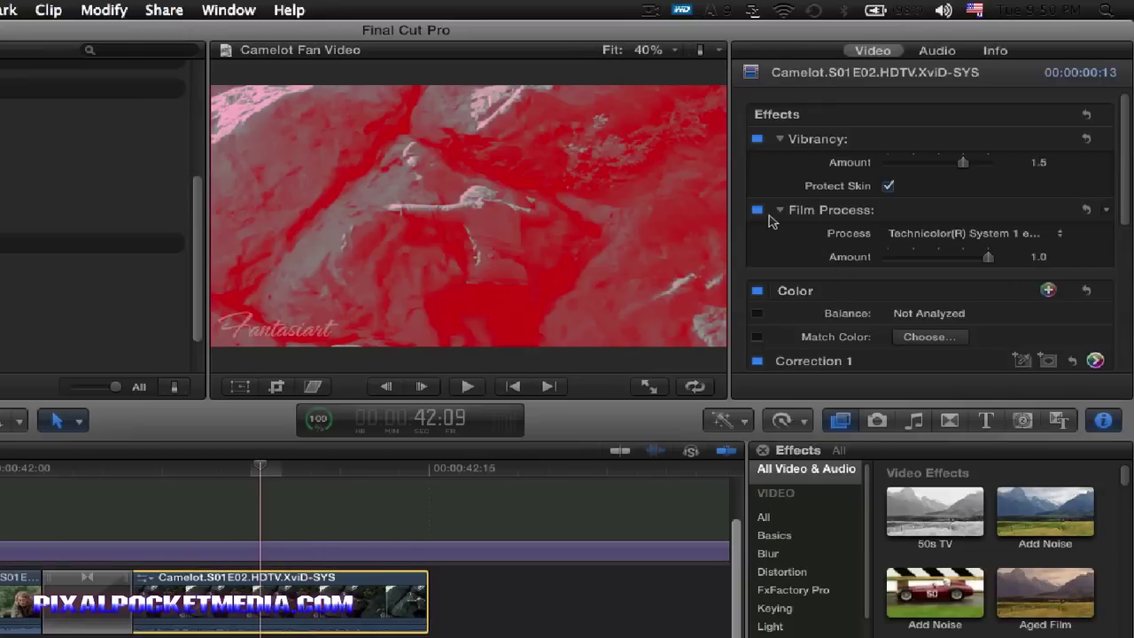
click(757, 211)
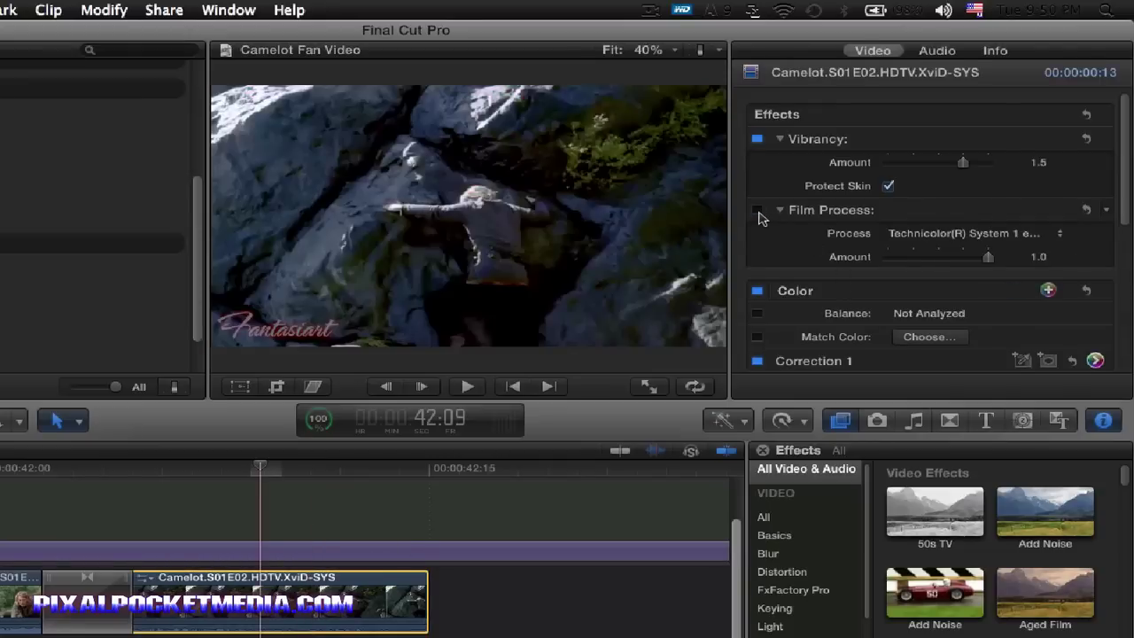
click(757, 211)
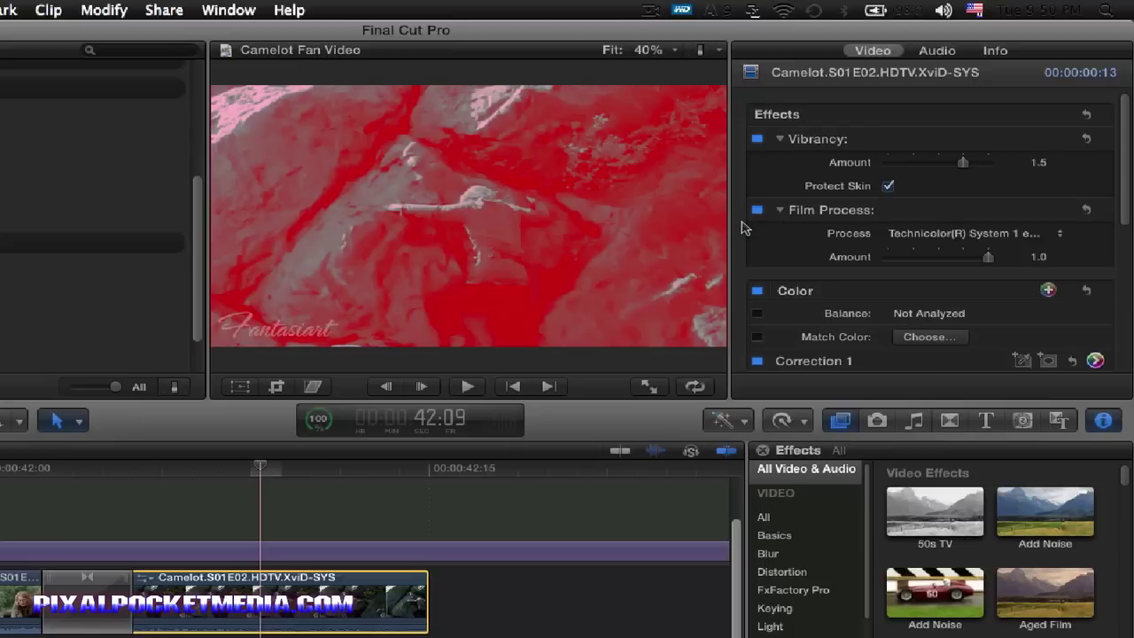
click(760, 213)
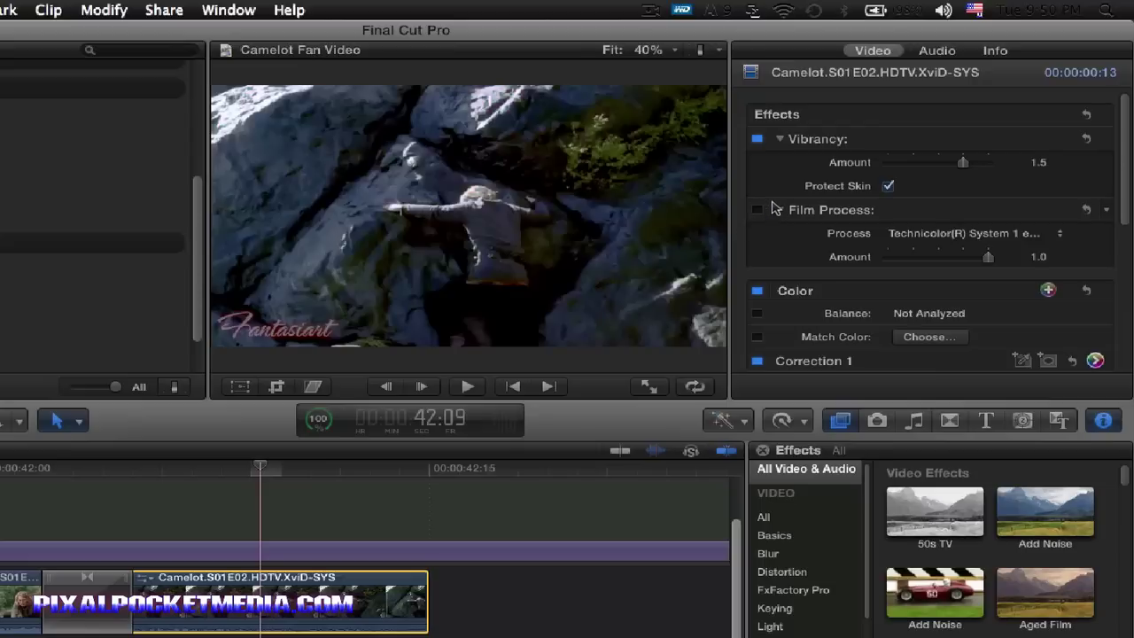
- Delete the final video clip and undo the deletion
key(Delete)
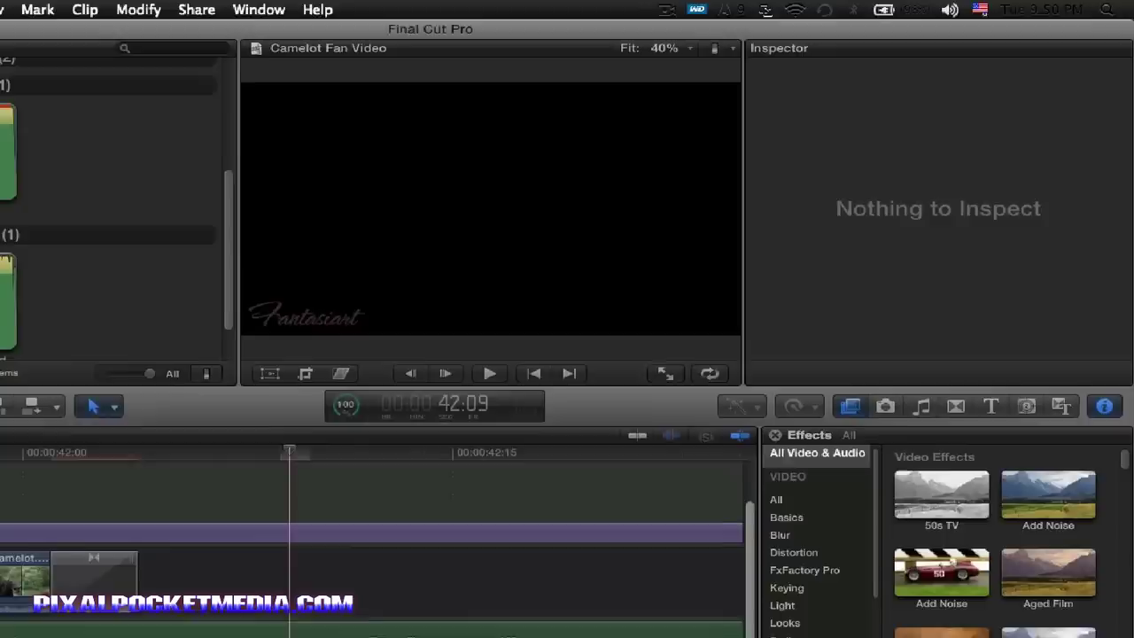
click(172, 8)
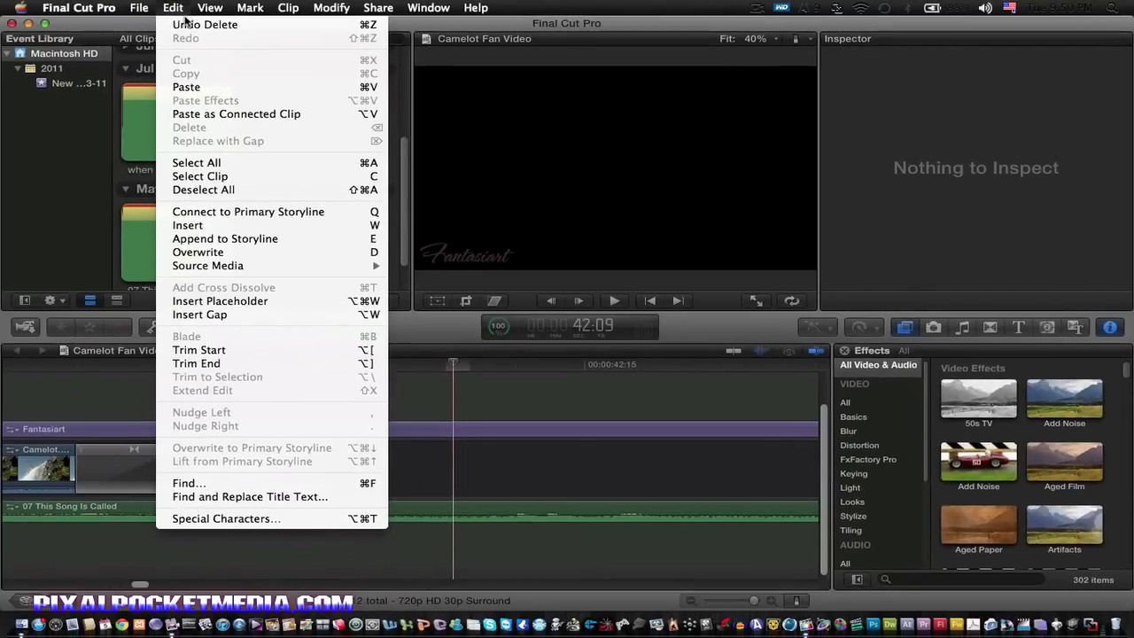
click(213, 23)
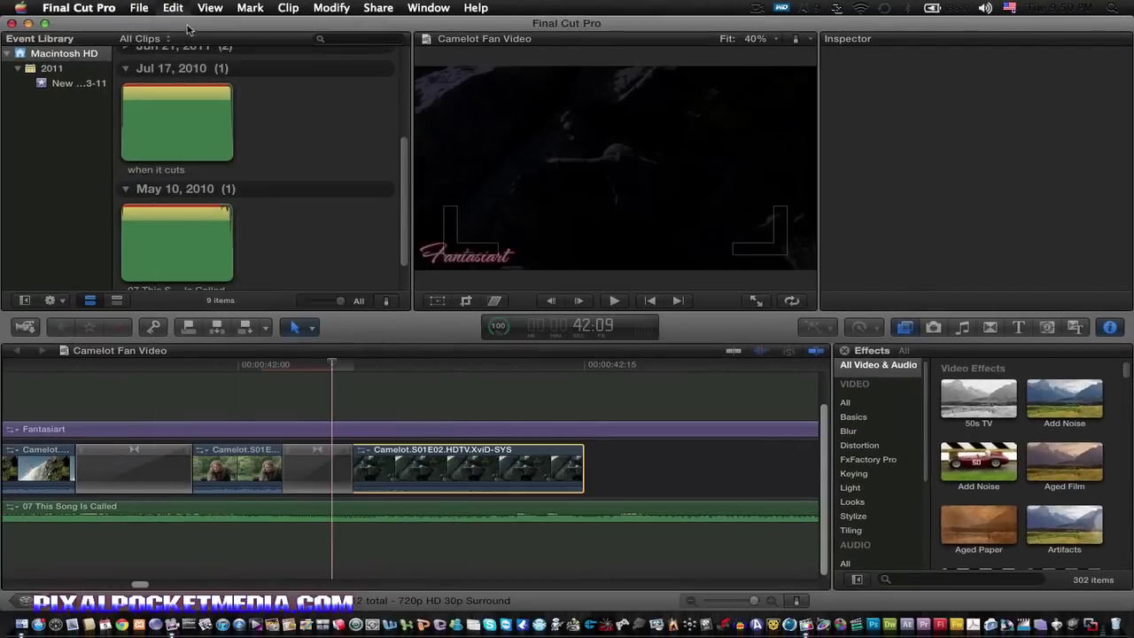
- Remove the Film Process effect from the final video clip, keeping its Vibrancy effect
click(468, 401)
click(505, 489)
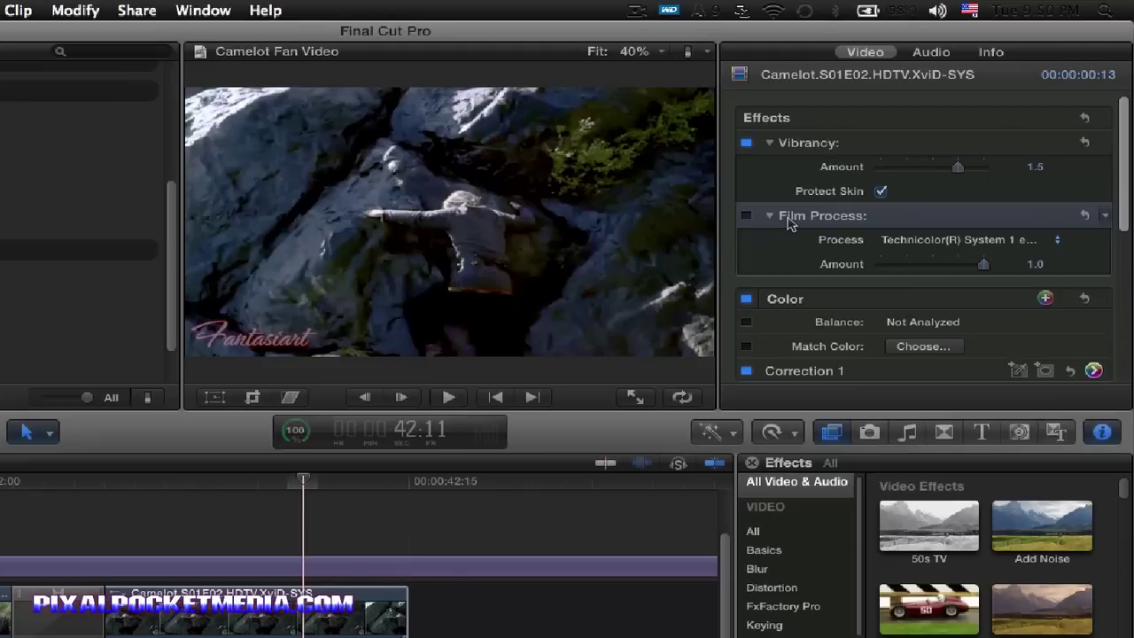
key(Delete)
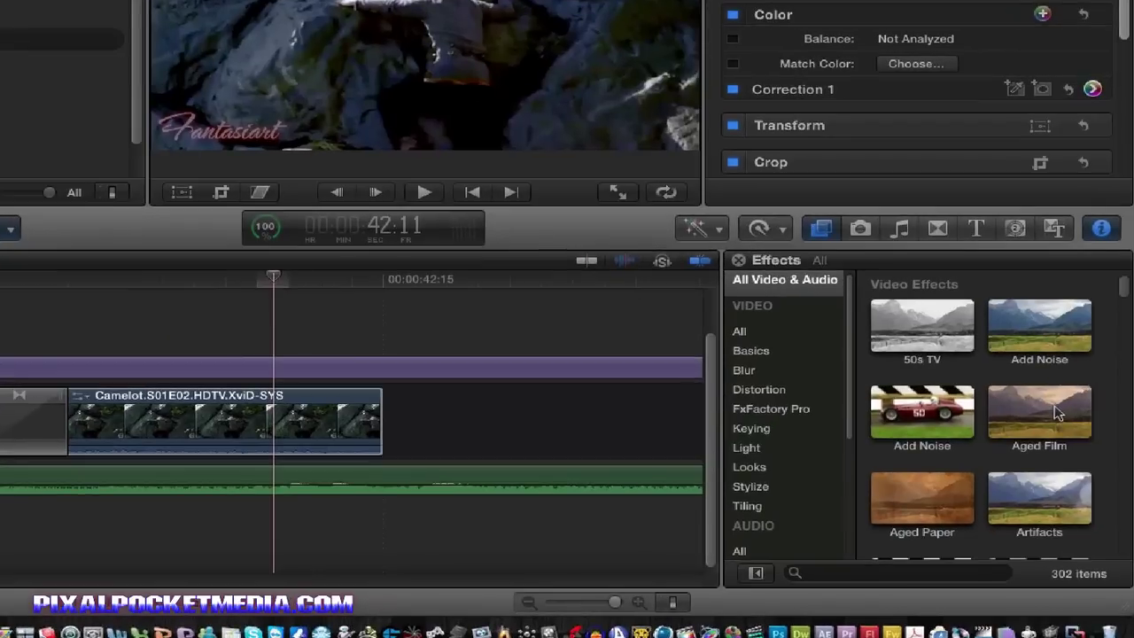
- Try out the Aged Film effect on the final video clip, comparing it off and on, and remove it again
drag(1040, 412, 306, 419)
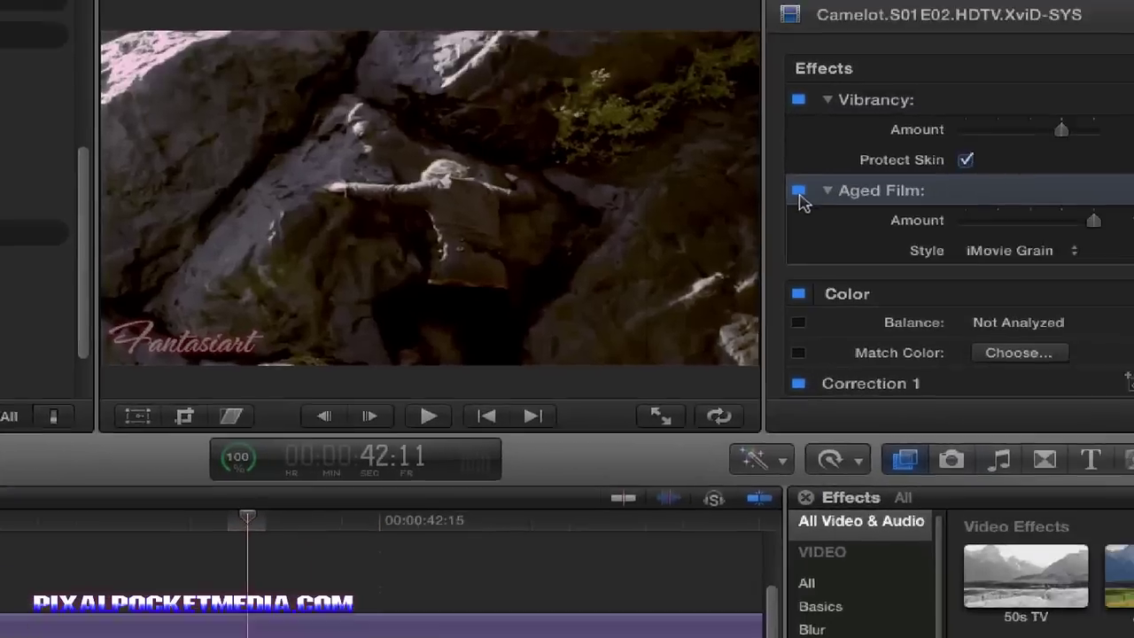
click(1005, 82)
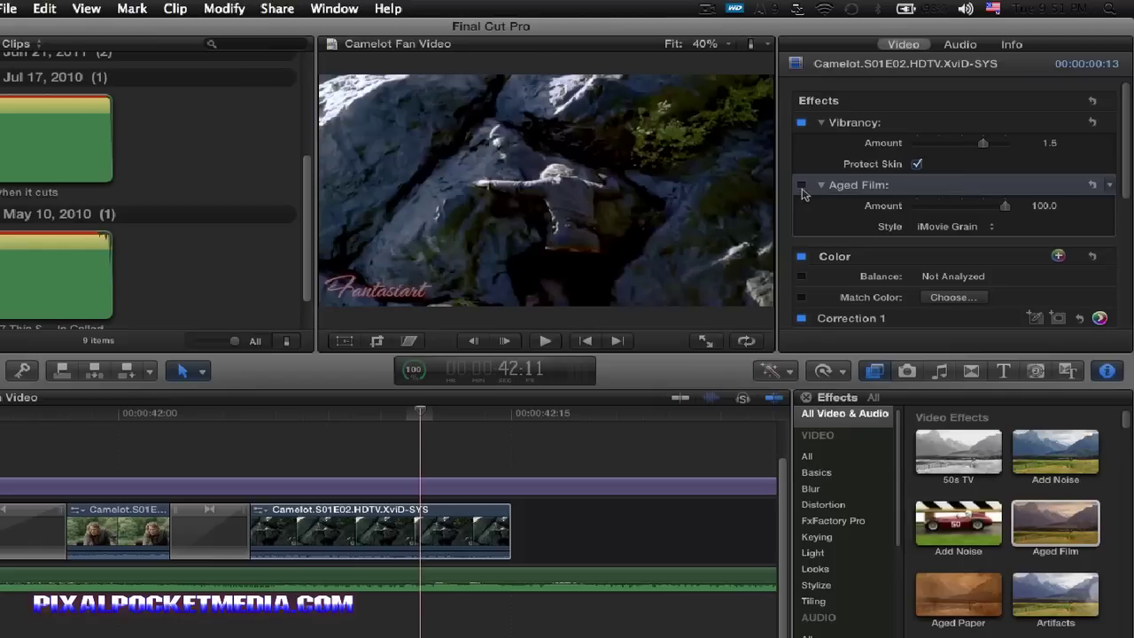
click(801, 186)
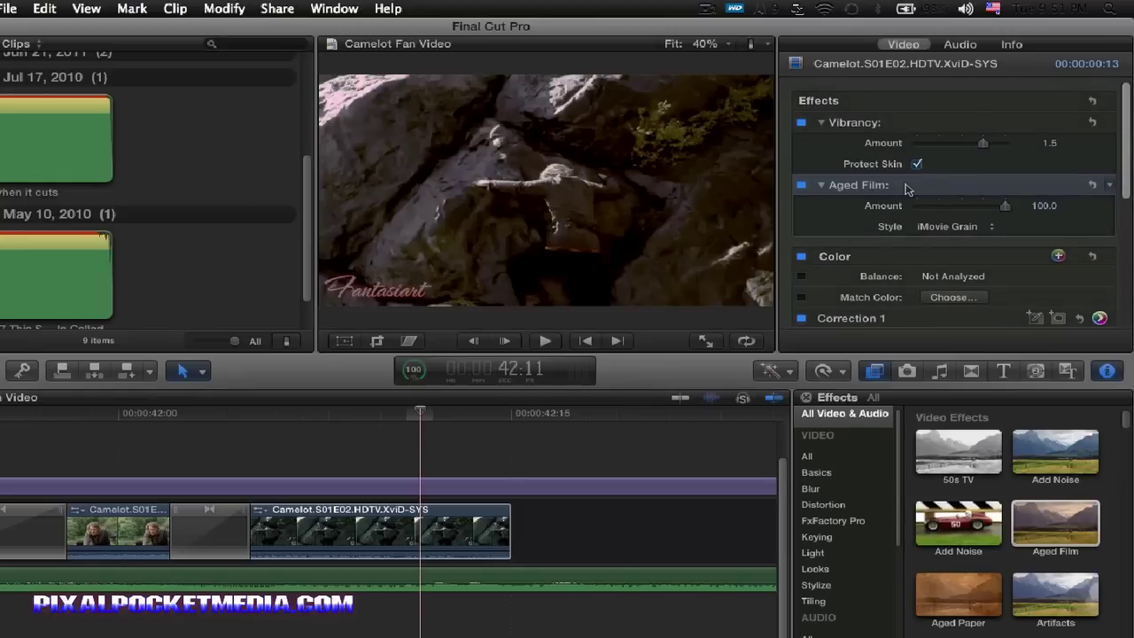
key(Delete)
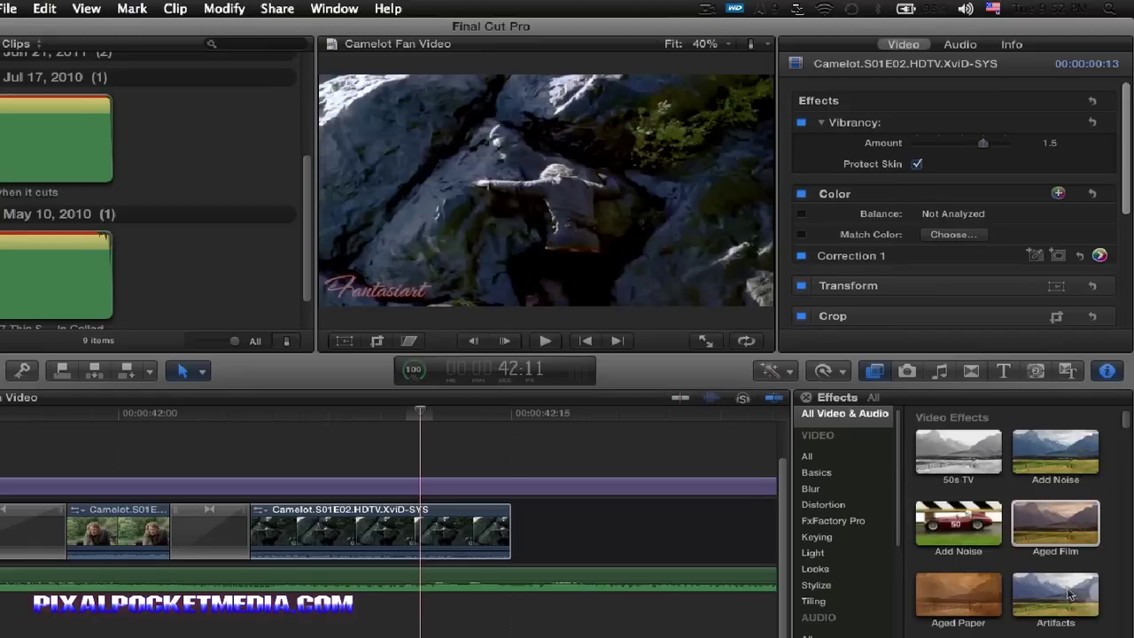
- Apply the Artifacts effect to the final video clip and look over its settings
click(1019, 606)
drag(709, 588, 386, 536)
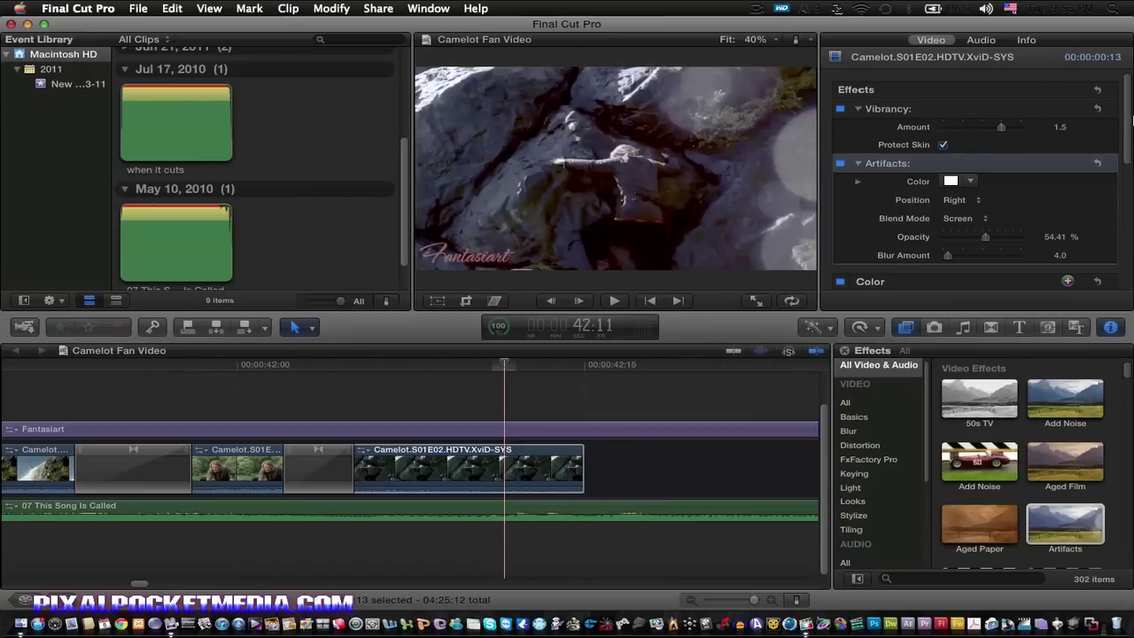
mouse_move(1129, 124)
mouse_down()
mouse_move(1129, 169)
mouse_move(1128, 115)
mouse_up()
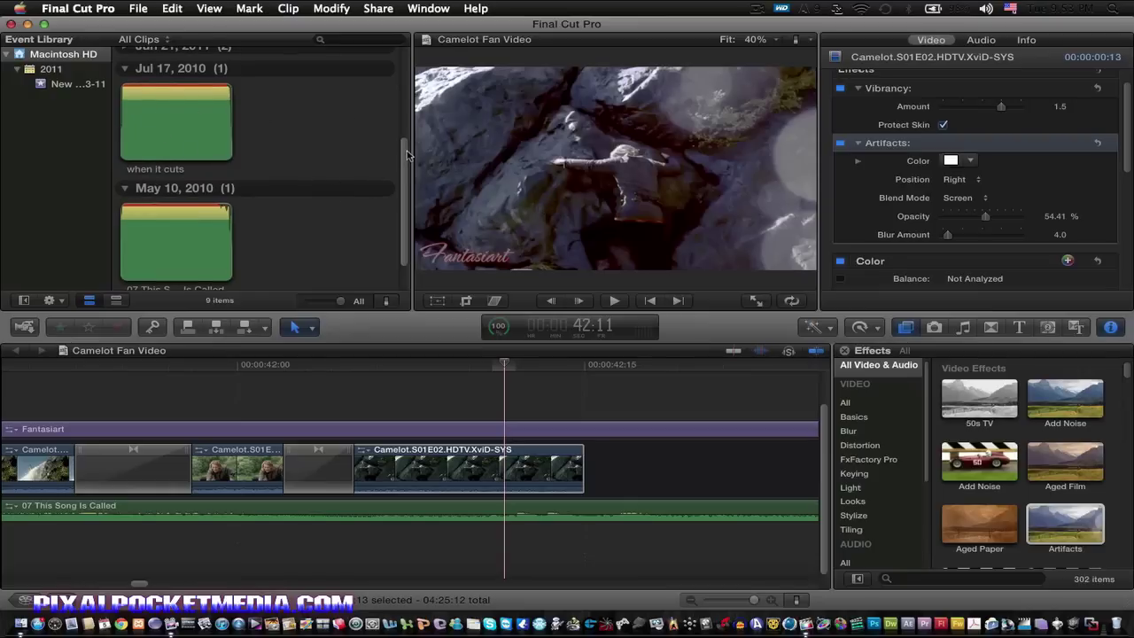
- Select a range of about 14:31:26 in the second Jul 4, 2011 clip of the event, starting at about 13:08:23
drag(407, 156, 423, 60)
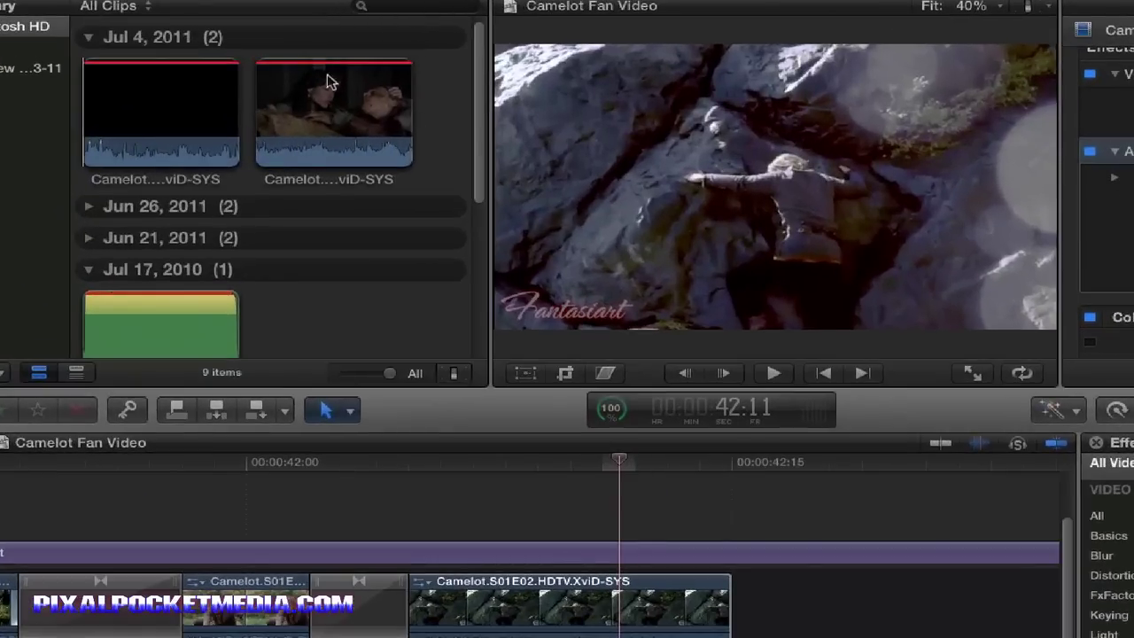
click(291, 113)
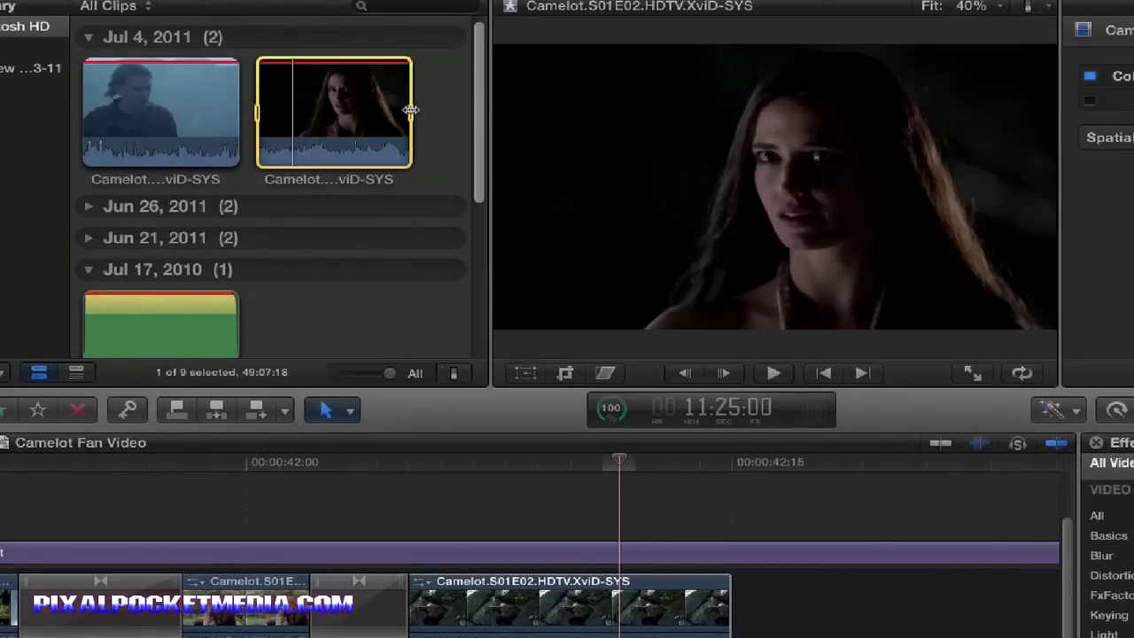
drag(411, 115, 342, 115)
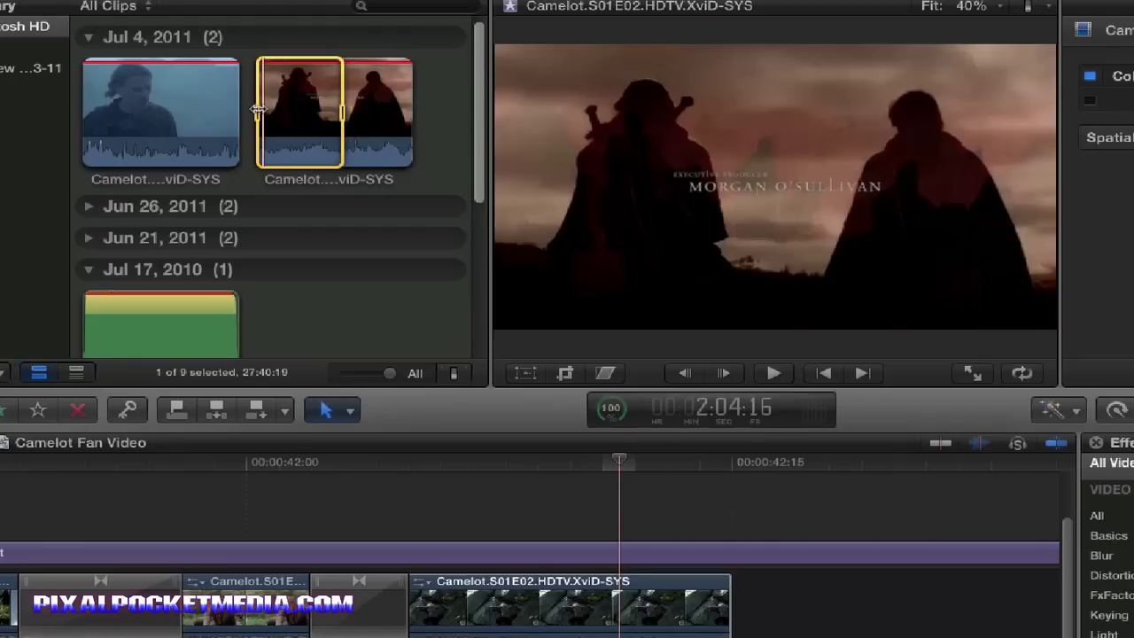
drag(261, 112, 298, 113)
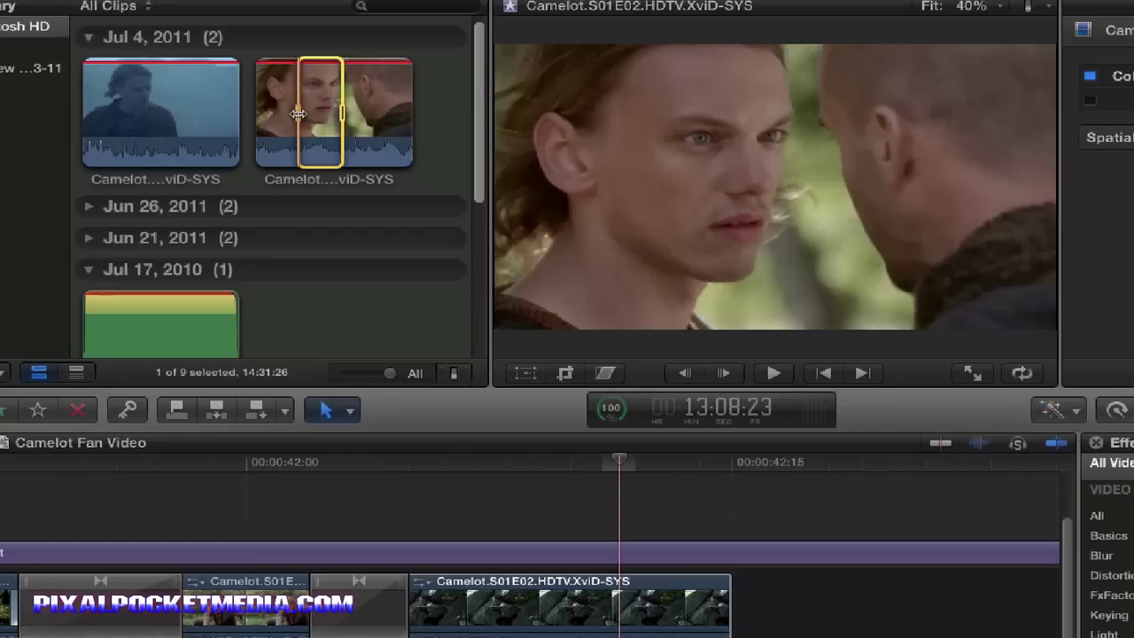